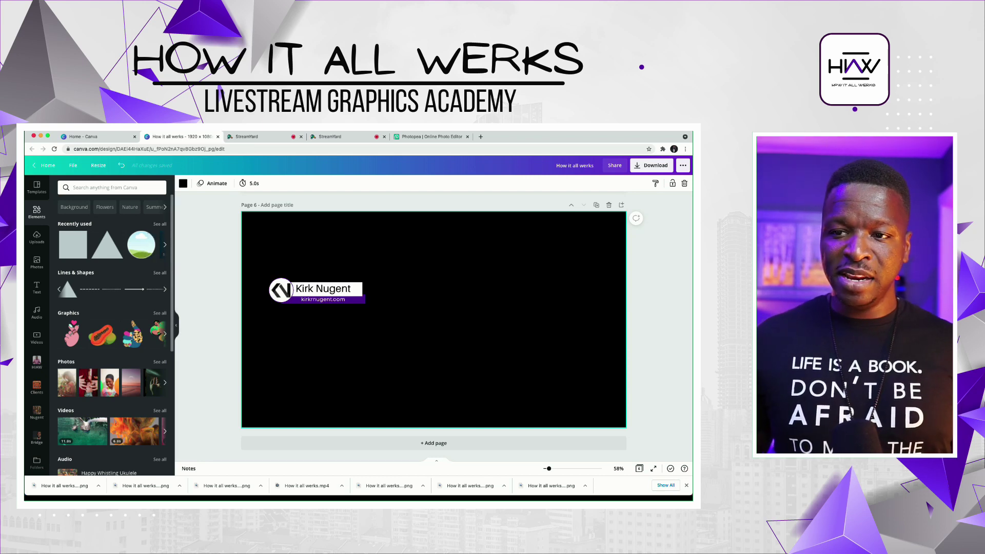
Step: Add the recently used arrow-ended banner shape to page 6, stretched into a wide bar near the page bottom, aligned under the name tag
{"action": "left_click", "coordinate": [159, 224]}
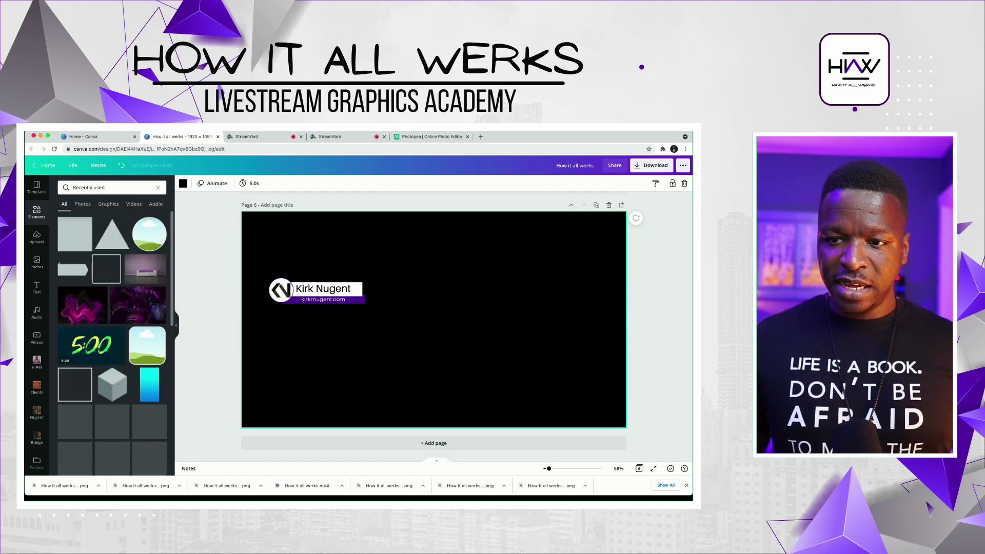
{"action": "left_click", "coordinate": [73, 269]}
{"action": "left_click_drag", "start_coordinate": [426, 329], "coordinate": [374, 359]}
{"action": "left_click_drag", "start_coordinate": [480, 359], "coordinate": [599, 359]}
{"action": "left_click_drag", "start_coordinate": [600, 311], "coordinate": [414, 381]}
{"action": "left_click", "coordinate": [439, 354]}
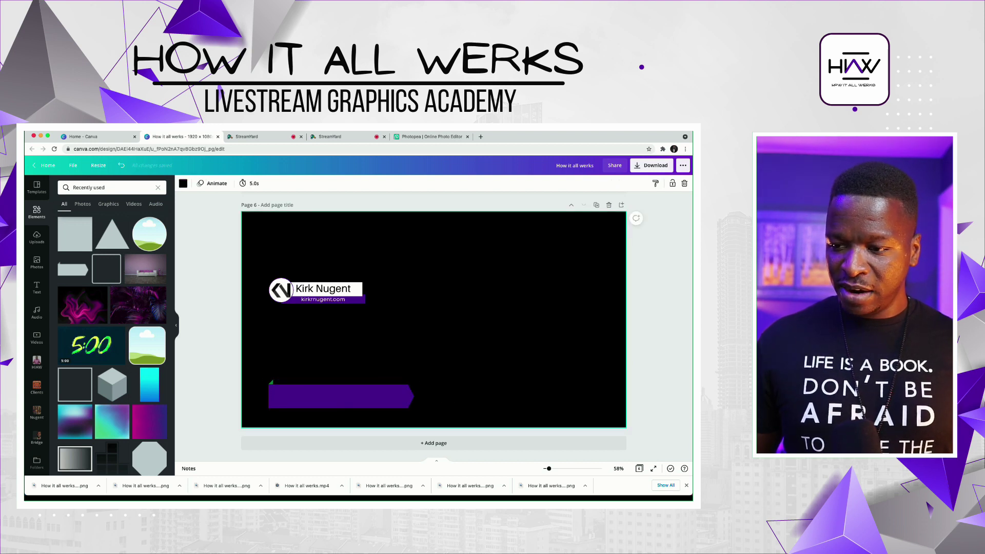
Step: Recolour the banner's purple body white and its small green corner accent purple
{"action": "left_click", "coordinate": [341, 396]}
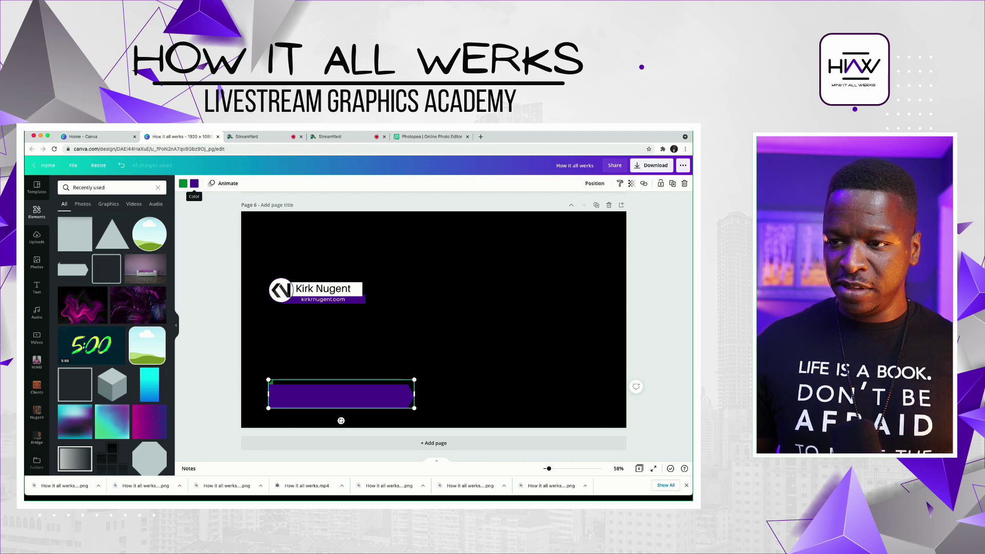
{"action": "left_click", "coordinate": [194, 184]}
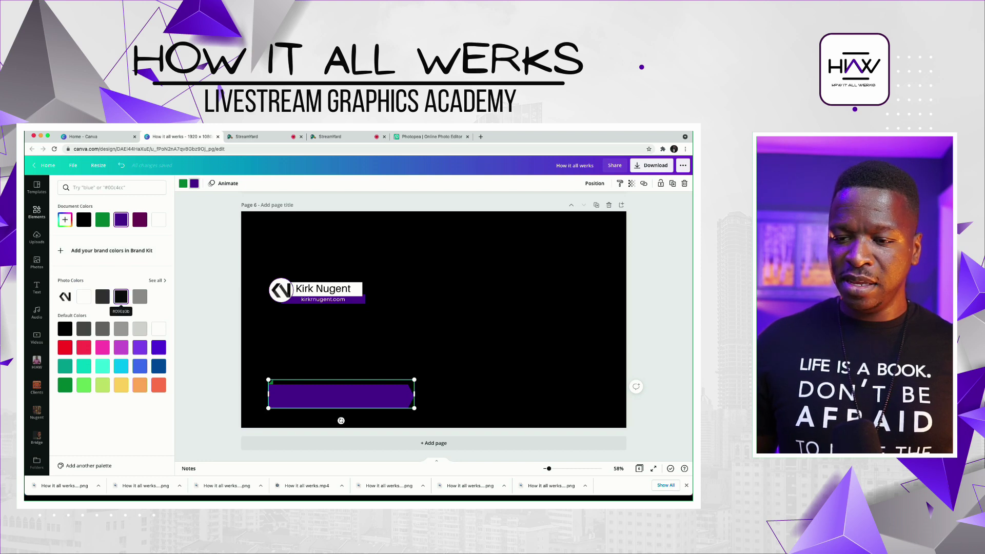
{"action": "left_click", "coordinate": [84, 297]}
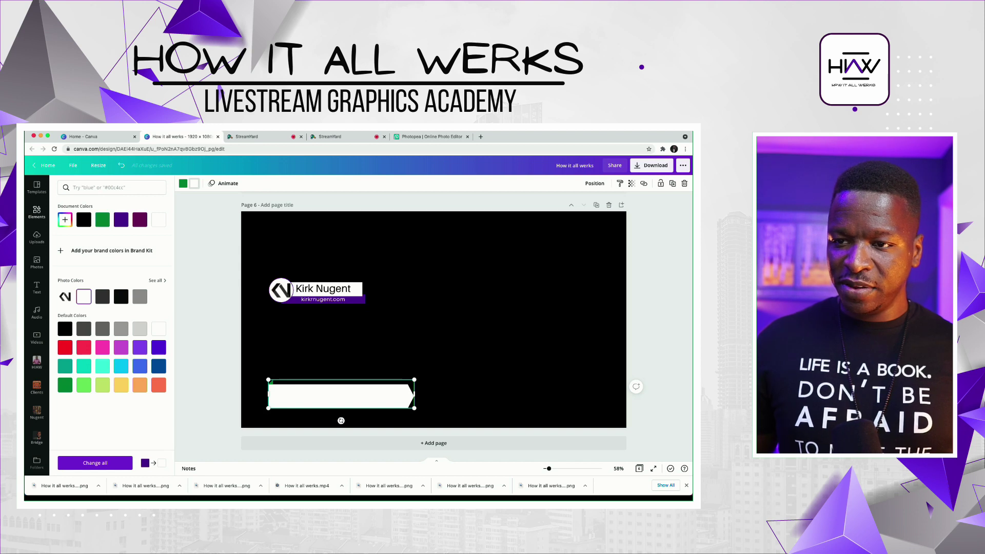
{"action": "left_click", "coordinate": [183, 184]}
{"action": "left_click", "coordinate": [121, 220]}
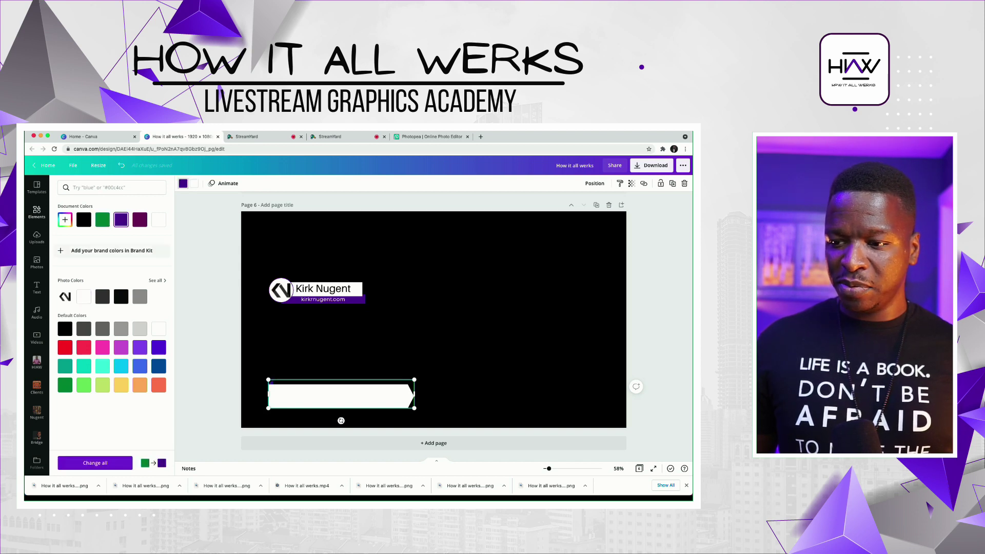
{"action": "left_click", "coordinate": [309, 338]}
Step: Make the white banner slightly wider and thinner, keeping its start aligned with the name tag
{"action": "scroll", "coordinate": [308, 338], "scroll_direction": "up", "scroll_amount": 2}
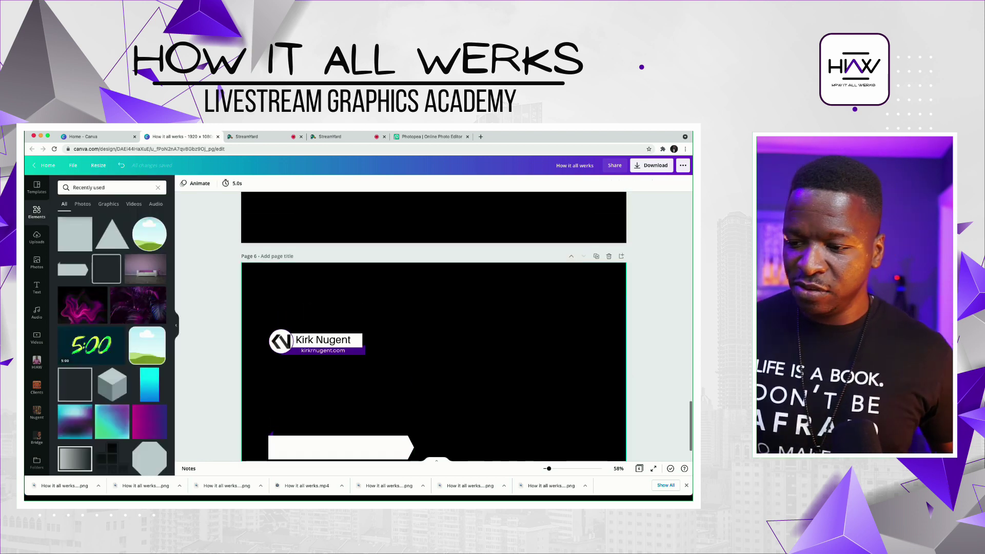
{"action": "scroll", "coordinate": [309, 338], "scroll_direction": "down", "scroll_amount": 2}
{"action": "scroll", "coordinate": [434, 328], "scroll_direction": "down", "scroll_amount": 1}
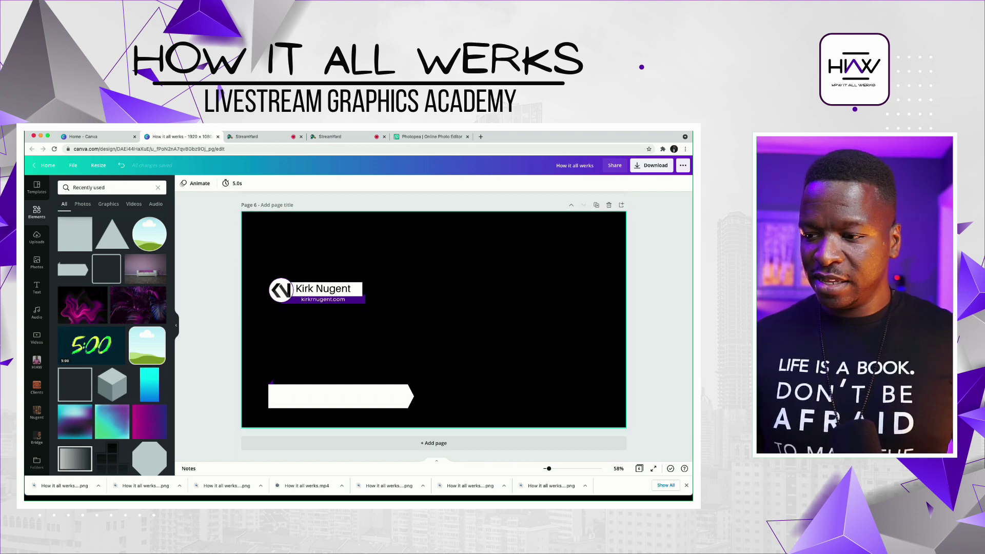
{"action": "left_click", "coordinate": [341, 396]}
{"action": "left_click_drag", "start_coordinate": [414, 380], "coordinate": [429, 398]}
{"action": "left_click", "coordinate": [457, 359]}
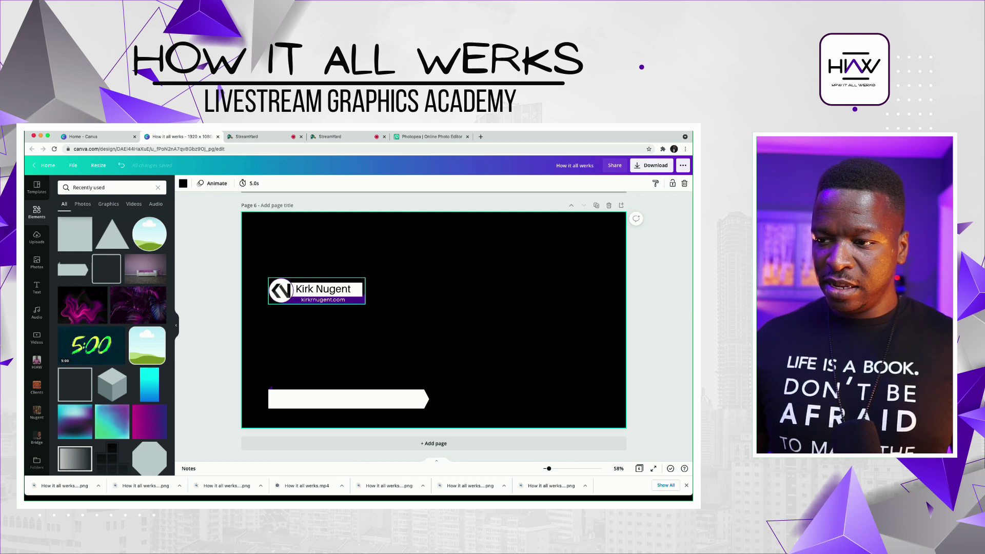
Step: Add a new text box to page 6 and enlarge its placeholder text to about size 36.7
{"action": "left_click", "coordinate": [323, 300]}
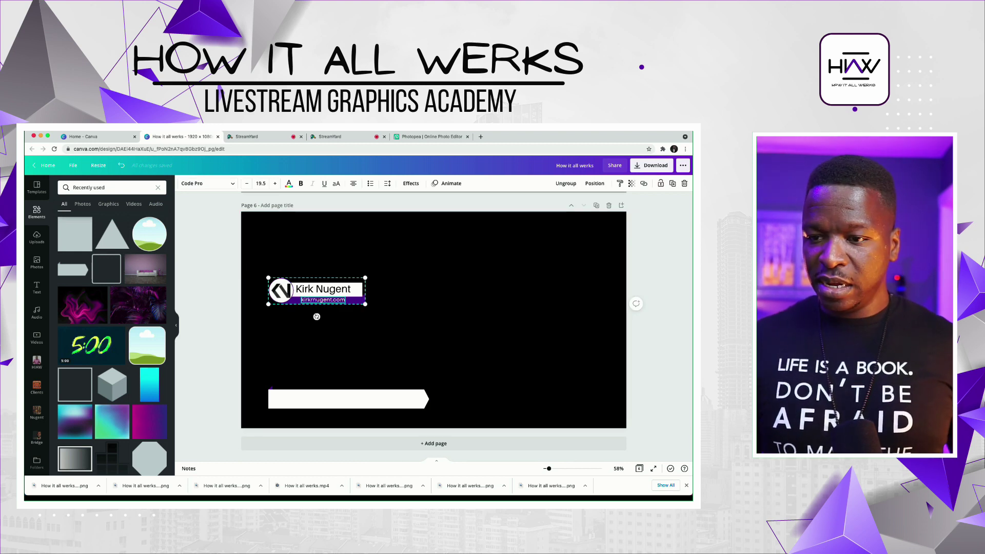
{"action": "key", "text": "Escape"}
{"action": "key", "text": "t"}
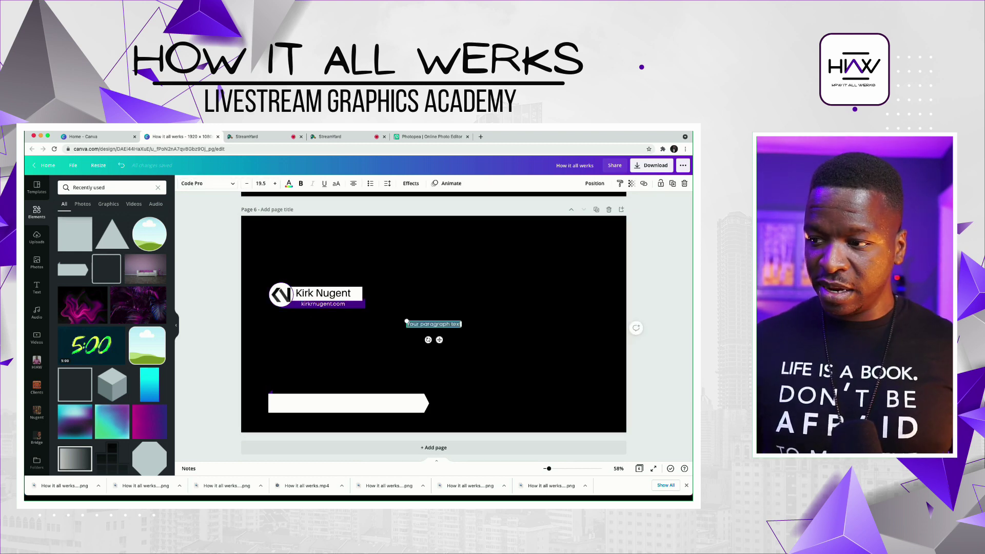
{"action": "left_click_drag", "start_coordinate": [407, 321], "coordinate": [386, 318]}
{"action": "key", "text": "super+shift+period"}
{"action": "key", "text": "super+shift+period"}
{"action": "key", "text": "super+shift+period"}
{"action": "key", "text": "super+shift+period"}
{"action": "key", "text": "super+shift+period"}
{"action": "key", "text": "super+shift+period"}
{"action": "key", "text": "super+shift+period"}
{"action": "key", "text": "super+shift+period"}
{"action": "key", "text": "super+shift+period"}
{"action": "key", "text": "super+shift+period"}
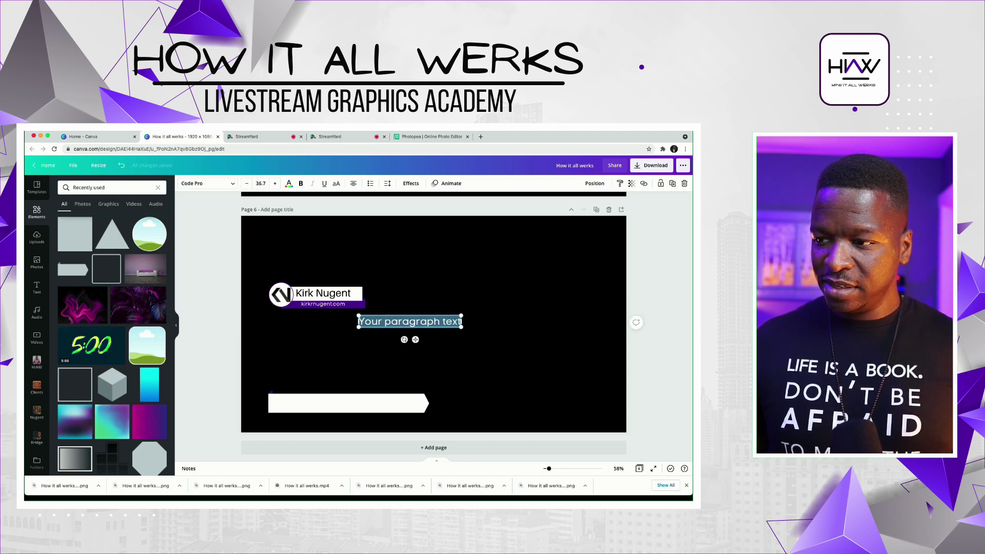
Step: Place the placeholder text over the white banner and set its colour to black
{"action": "left_click_drag", "start_coordinate": [415, 340], "coordinate": [425, 405]}
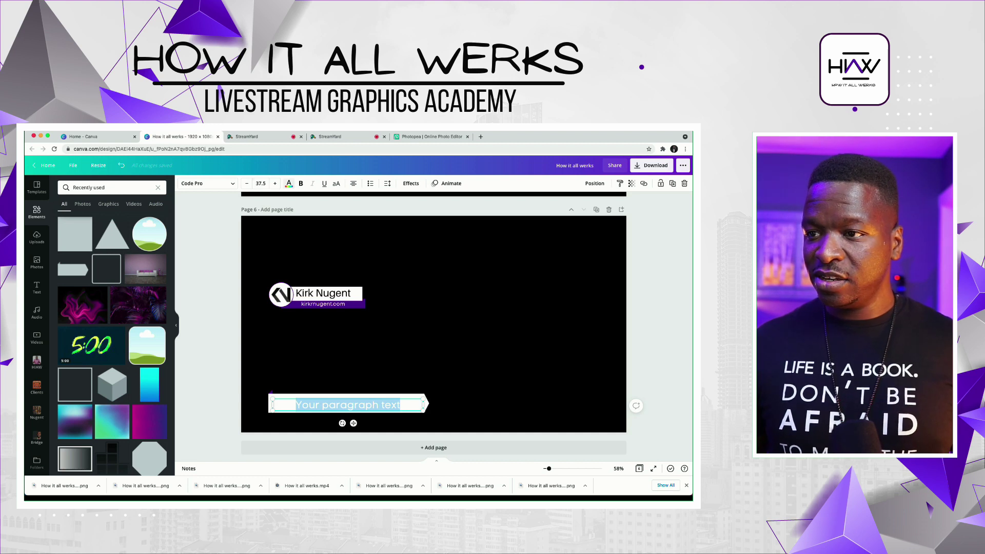
{"action": "left_click", "coordinate": [289, 183]}
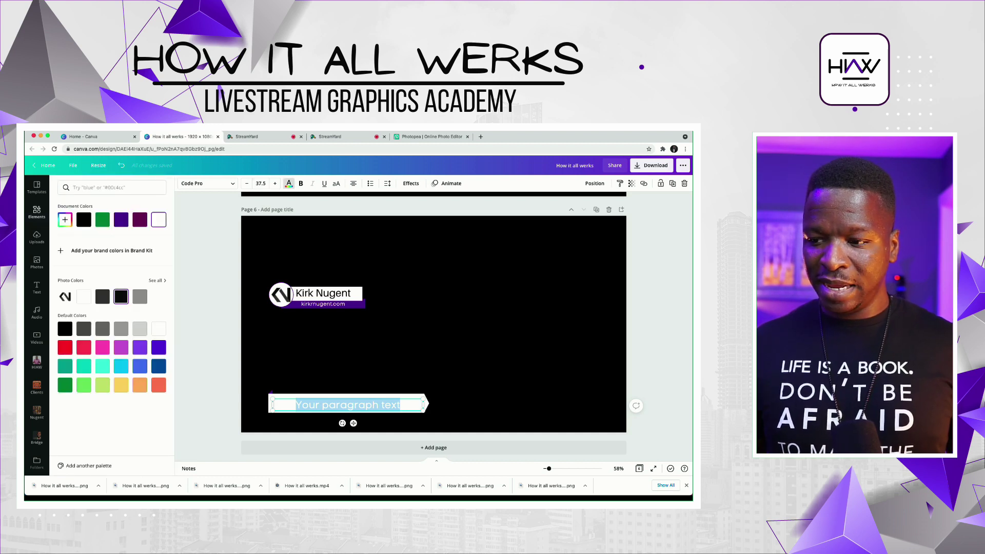
{"action": "left_click", "coordinate": [121, 296]}
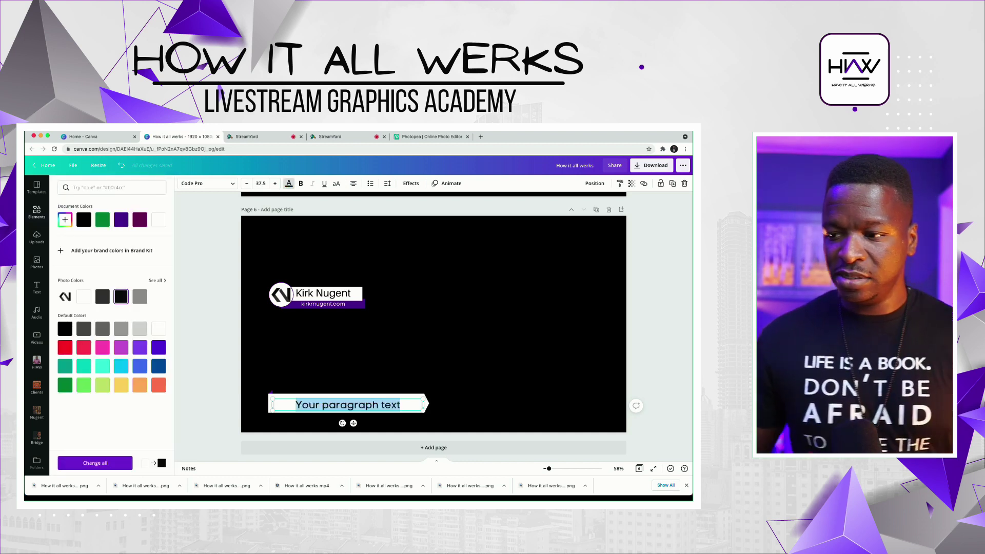
{"action": "left_click", "coordinate": [296, 405]}
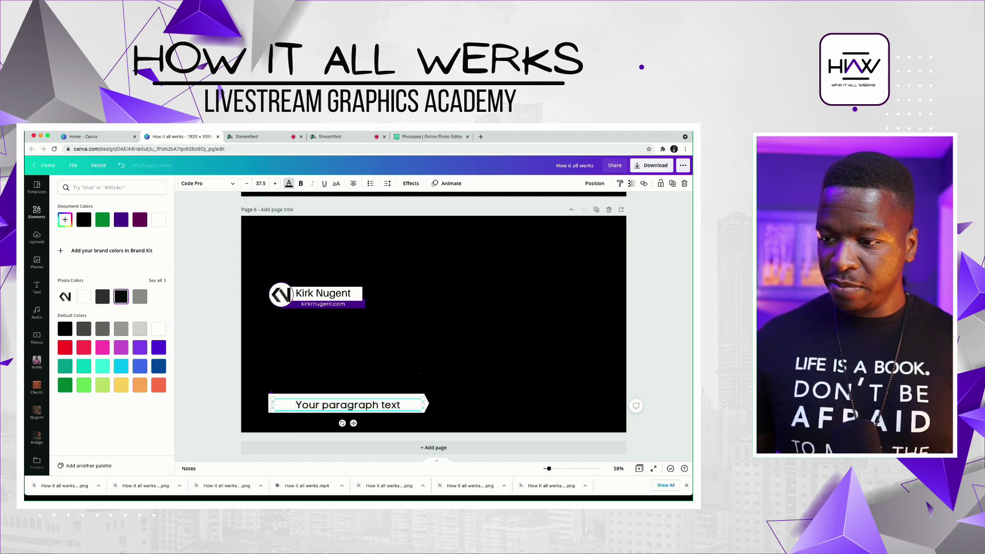
{"action": "left_click", "coordinate": [37, 212]}
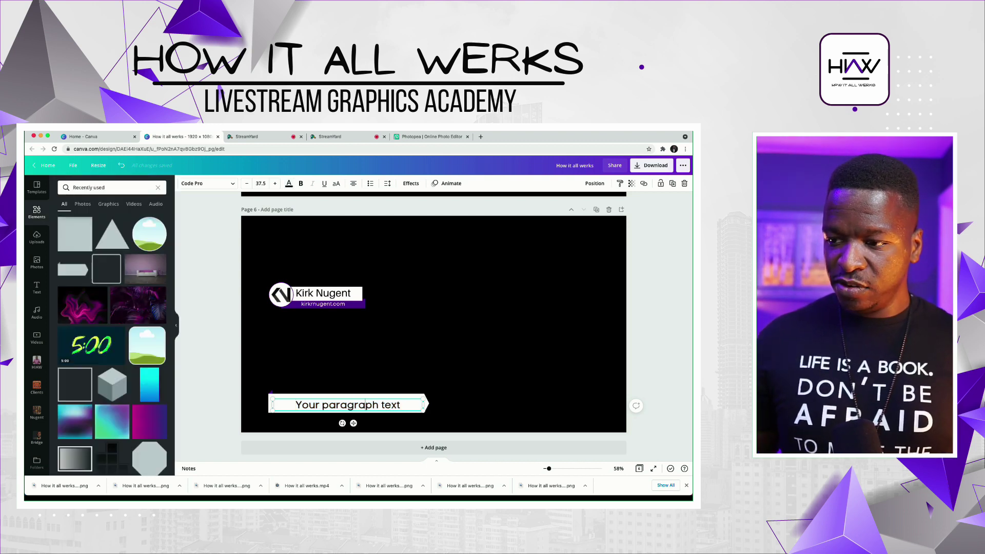
Step: Nudge the placeholder text upward to centre it vertically in the white banner
{"action": "left_click", "coordinate": [369, 401]}
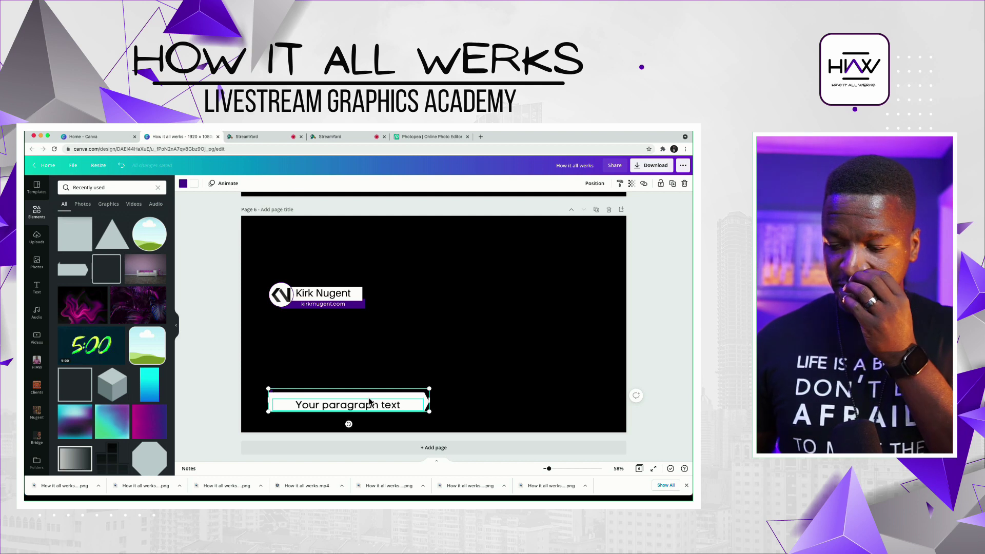
{"action": "left_click", "coordinate": [369, 403]}
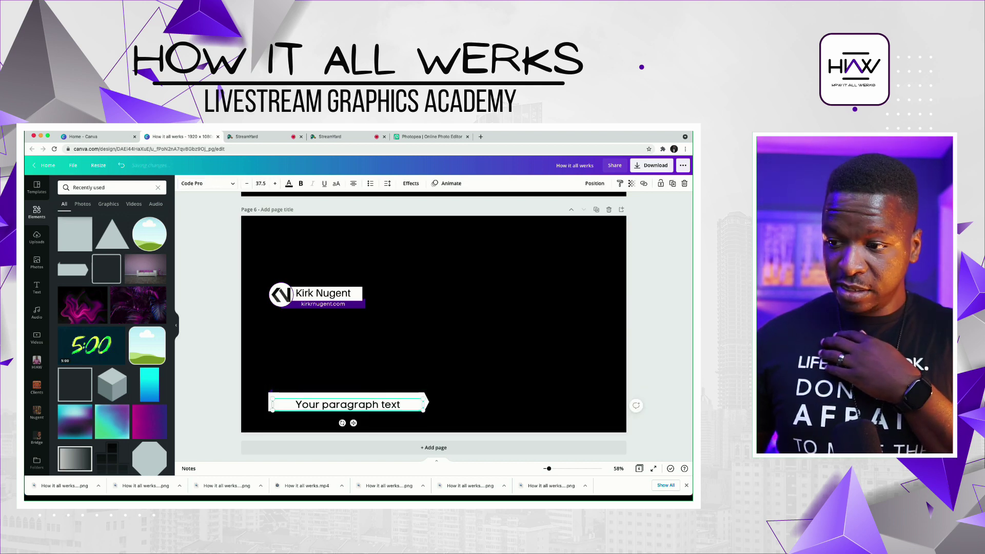
{"action": "key", "text": "Up"}
{"action": "key", "text": "Up"}
{"action": "key", "text": "Up"}
{"action": "key", "text": "Up"}
{"action": "key", "text": "Up"}
{"action": "key", "text": "Up"}
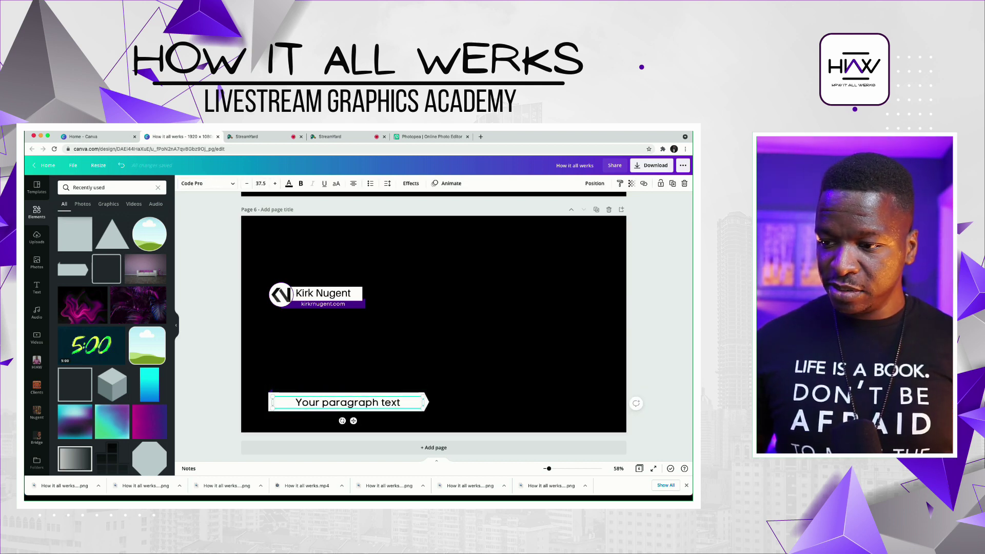
{"action": "key", "text": "Up"}
Step: Replace the banner's placeholder text with "Create a Background Image"
{"action": "double_click", "coordinate": [368, 402]}
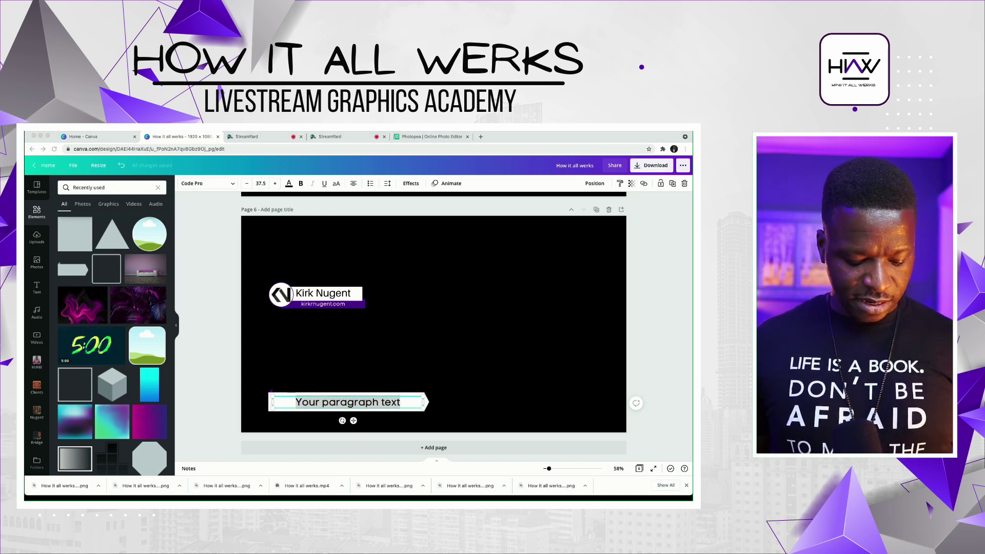
{"action": "key", "text": "super+Tab"}
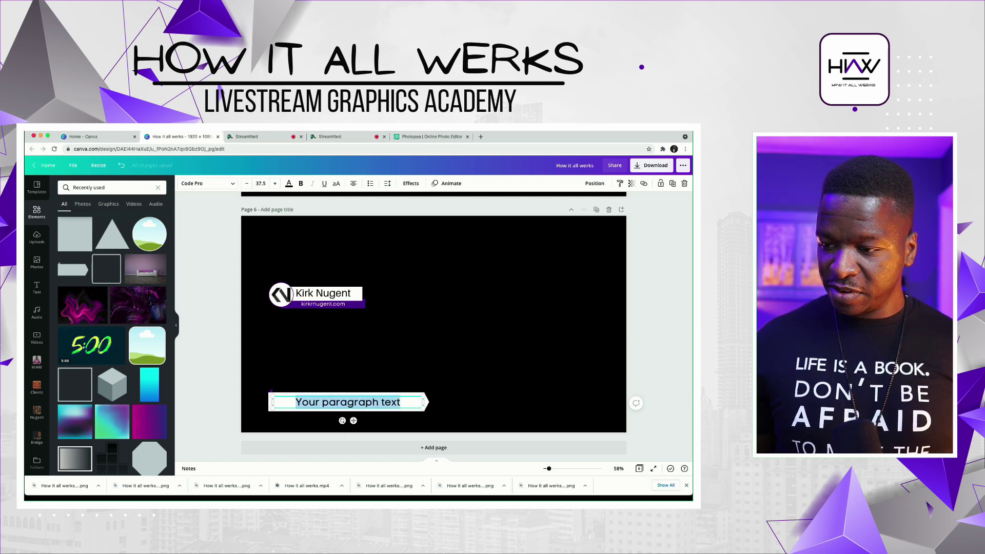
{"action": "type", "text": "Create a Background Image"}
{"action": "left_click", "coordinate": [451, 349]}
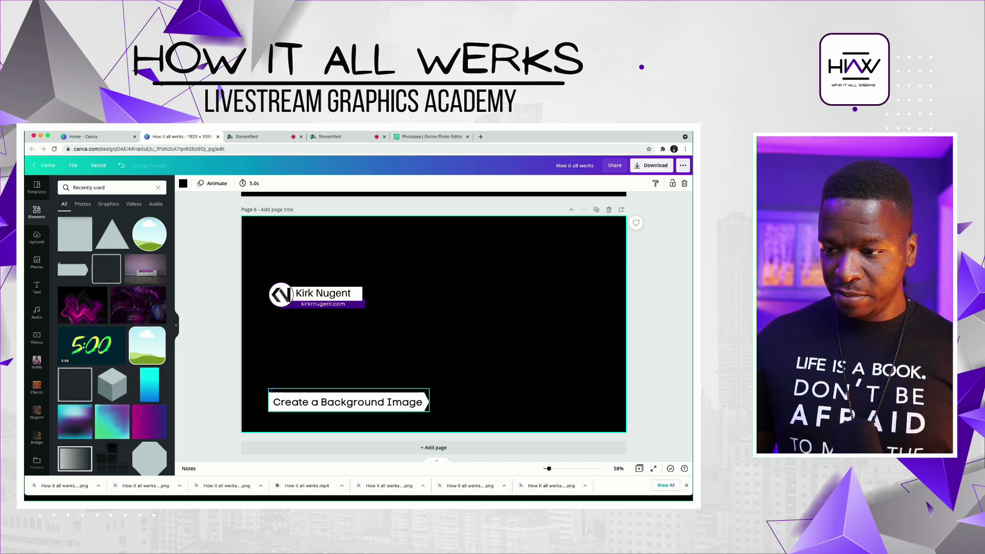
Step: Group the "Create a Background Image" text with the white banner shape
{"action": "left_click_drag", "start_coordinate": [313, 386], "coordinate": [386, 421]}
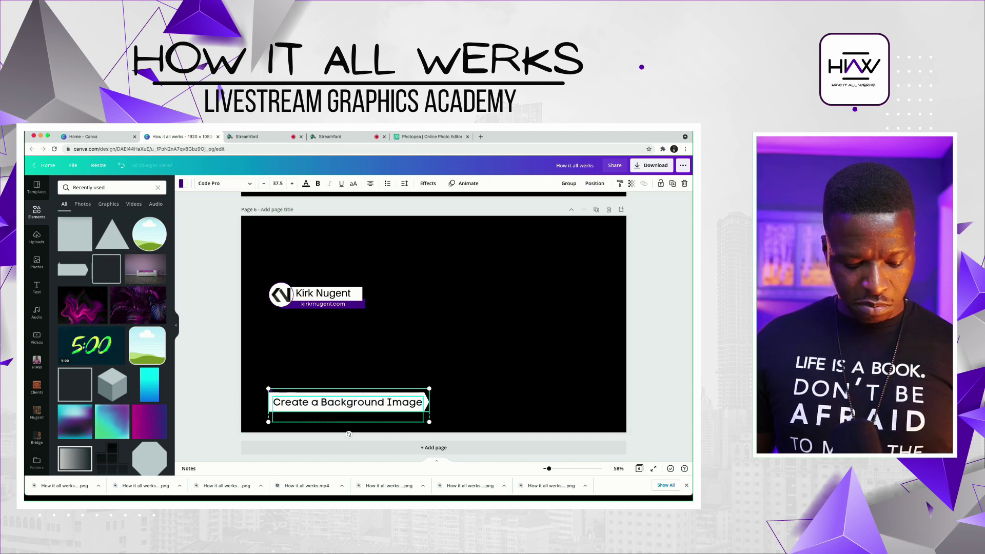
{"action": "left_click", "coordinate": [421, 355]}
{"action": "left_click_drag", "start_coordinate": [273, 373], "coordinate": [380, 406]}
{"action": "key", "text": "ctrl+g"}
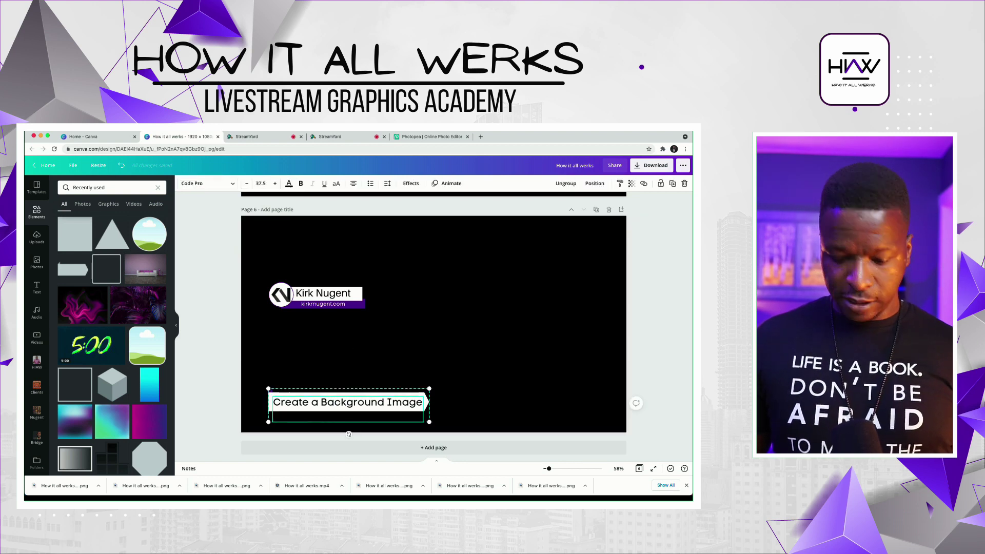
Step: Copy the grouped banner onto page 4 and place it in the lower-left area below the first green frame
{"action": "scroll", "coordinate": [434, 326], "scroll_direction": "up", "scroll_amount": 5}
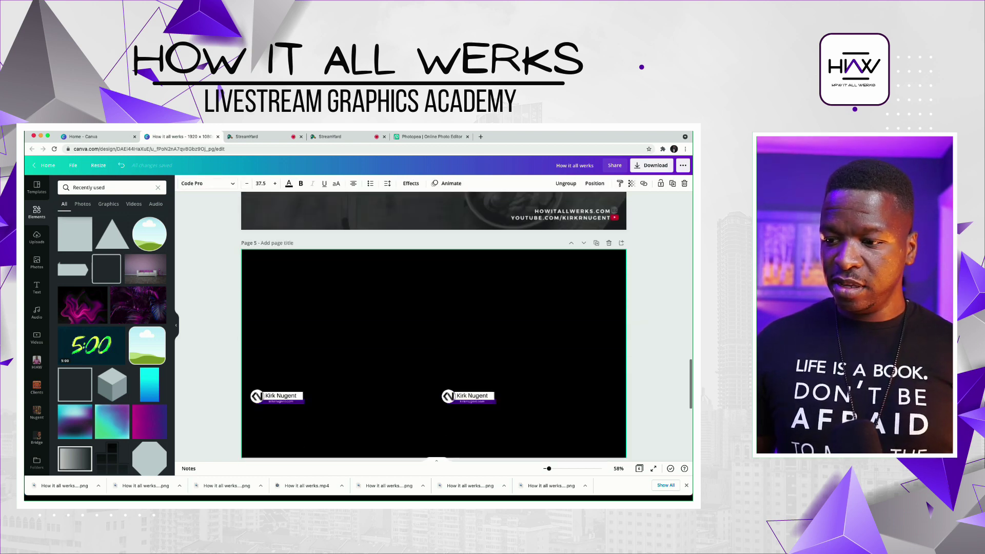
{"action": "scroll", "coordinate": [434, 326], "scroll_direction": "up", "scroll_amount": 5}
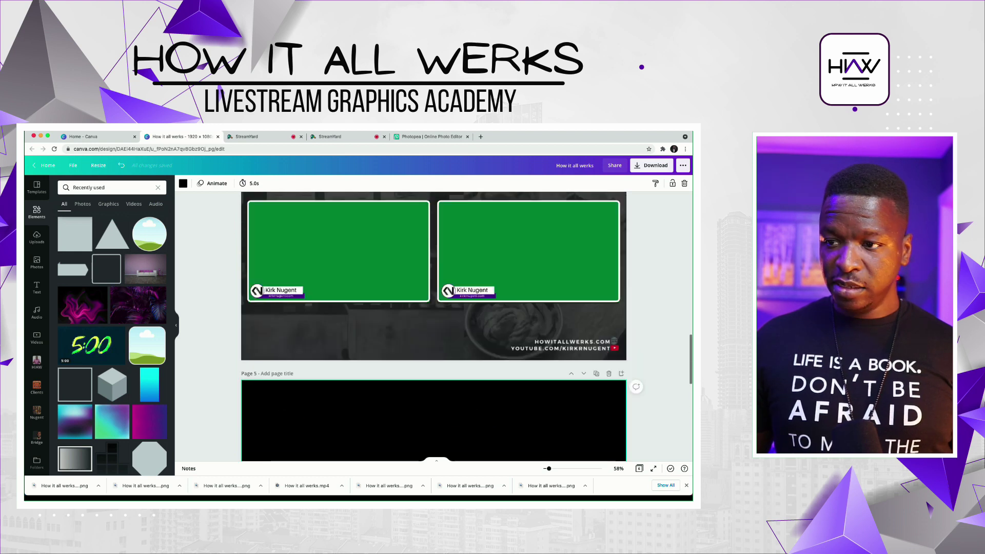
{"action": "scroll", "coordinate": [434, 326], "scroll_direction": "up", "scroll_amount": 1}
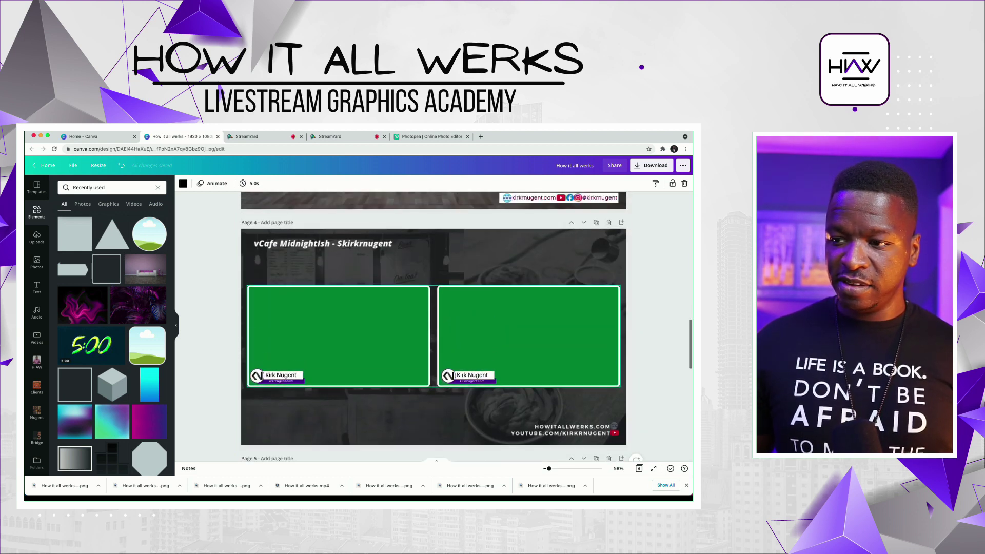
{"action": "key", "text": "ctrl+v"}
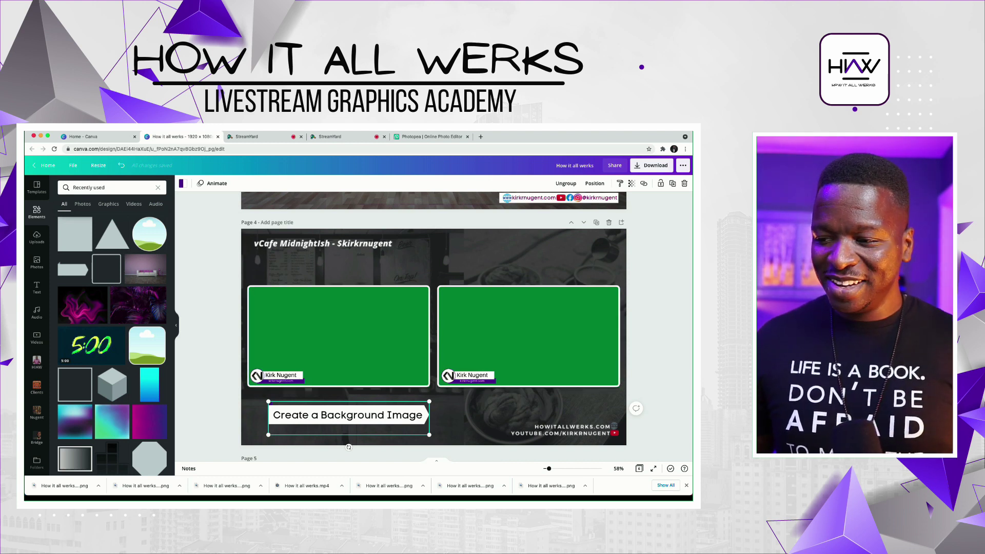
{"action": "left_click_drag", "start_coordinate": [349, 416], "coordinate": [324, 420]}
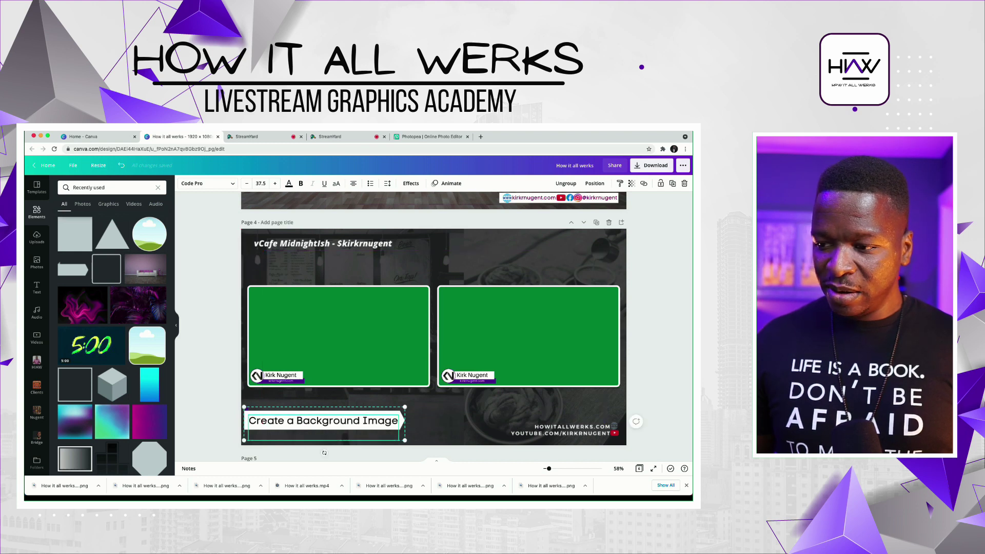
{"action": "left_click", "coordinate": [434, 412]}
{"action": "left_click", "coordinate": [325, 421]}
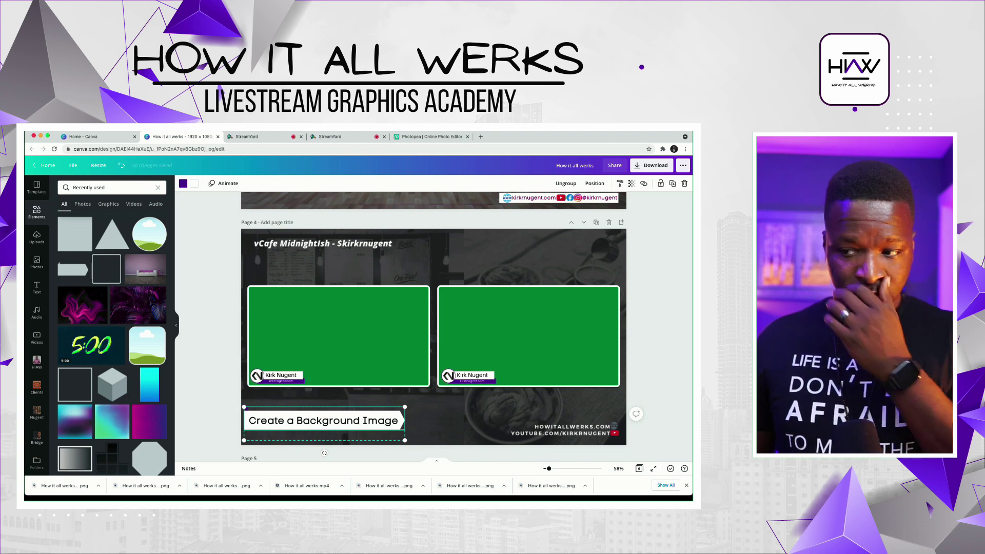
{"action": "left_click", "coordinate": [215, 411]}
Step: Move the banner on page 4 flush with the page's left edge and nudge it up to just beneath the first green frame
{"action": "scroll", "coordinate": [323, 359], "scroll_direction": "up", "scroll_amount": 1}
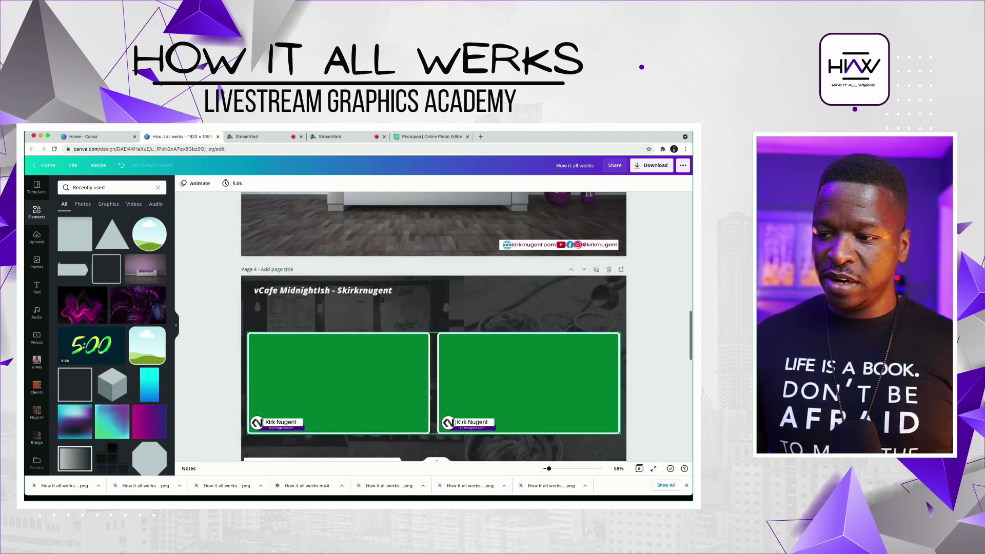
{"action": "scroll", "coordinate": [324, 360], "scroll_direction": "down", "scroll_amount": 2}
{"action": "left_click_drag", "start_coordinate": [325, 354], "coordinate": [319, 338]}
{"action": "key", "text": "Up"}
{"action": "key", "text": "Up"}
{"action": "key", "text": "Up"}
{"action": "key", "text": "Up"}
{"action": "key", "text": "Up"}
{"action": "key", "text": "Up"}
{"action": "key", "text": "Up"}
{"action": "key", "text": "Up"}
{"action": "key", "text": "Up"}
{"action": "key", "text": "Up"}
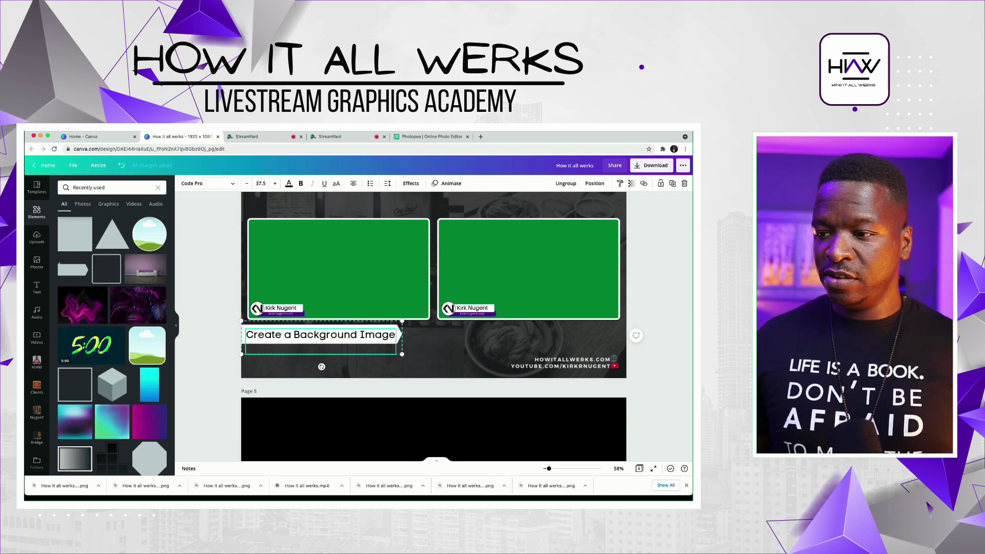
{"action": "left_click", "coordinate": [359, 365]}
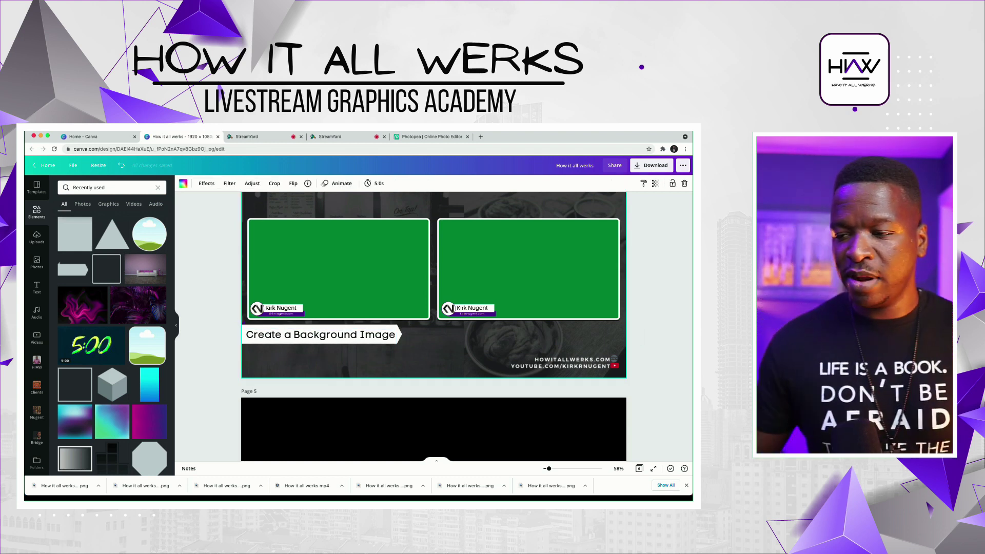
{"action": "scroll", "coordinate": [434, 308], "scroll_direction": "up", "scroll_amount": 2}
{"action": "scroll", "coordinate": [433, 308], "scroll_direction": "down", "scroll_amount": 3}
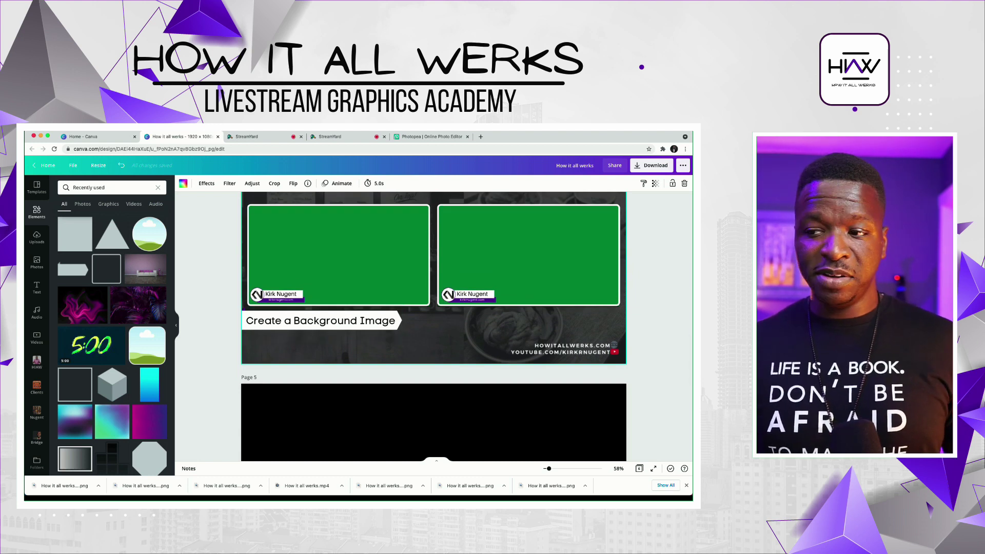
Step: Replace the banner on page 6 with a copy of page 4's banner, flush with the page's left edge
{"action": "left_click", "coordinate": [321, 322]}
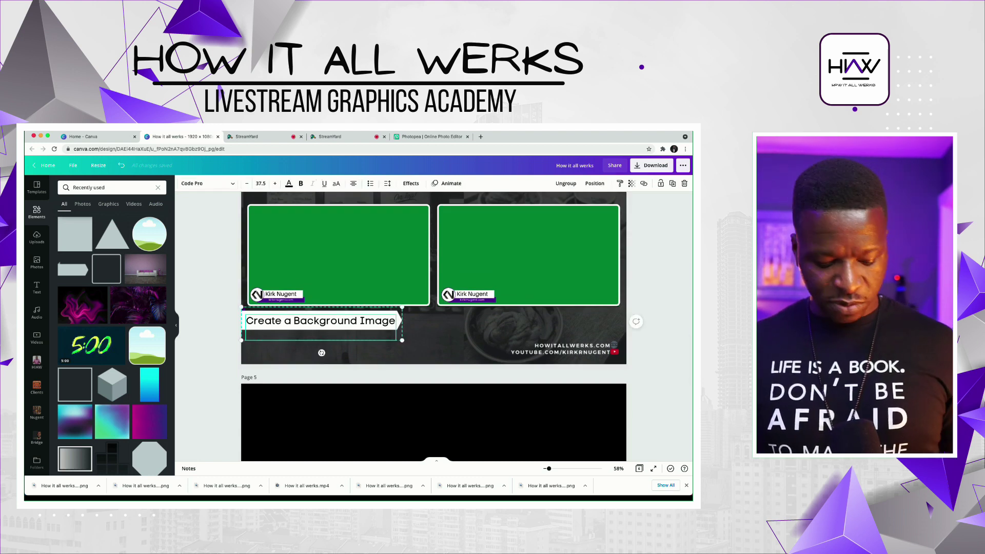
{"action": "scroll", "coordinate": [434, 325], "scroll_direction": "down", "scroll_amount": 4}
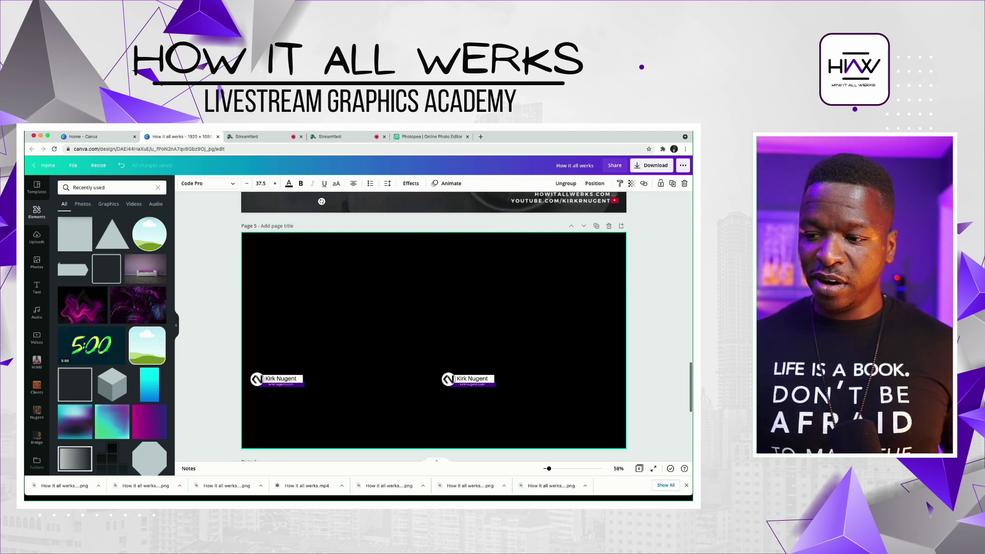
{"action": "scroll", "coordinate": [433, 326], "scroll_direction": "down", "scroll_amount": 5}
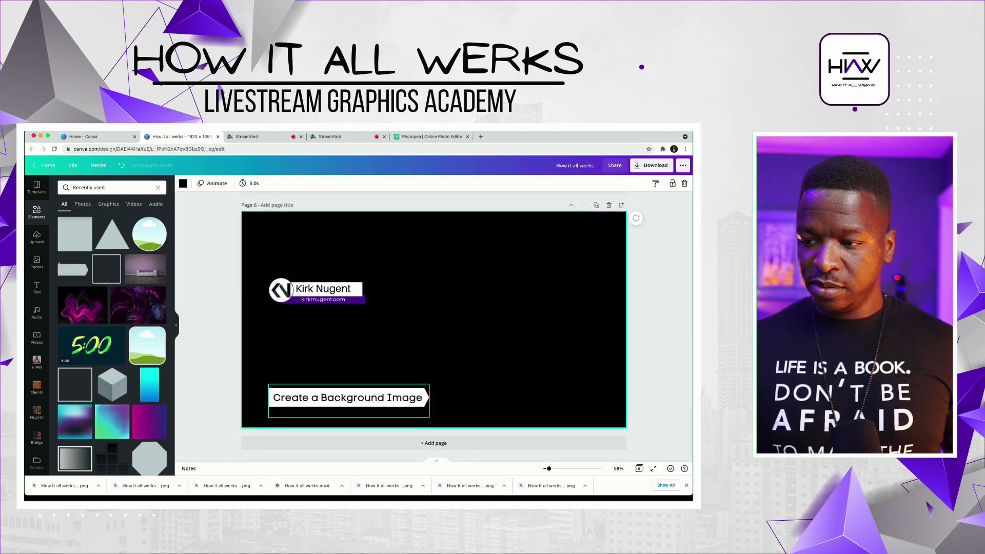
{"action": "left_click", "coordinate": [349, 398]}
{"action": "key", "text": "Delete"}
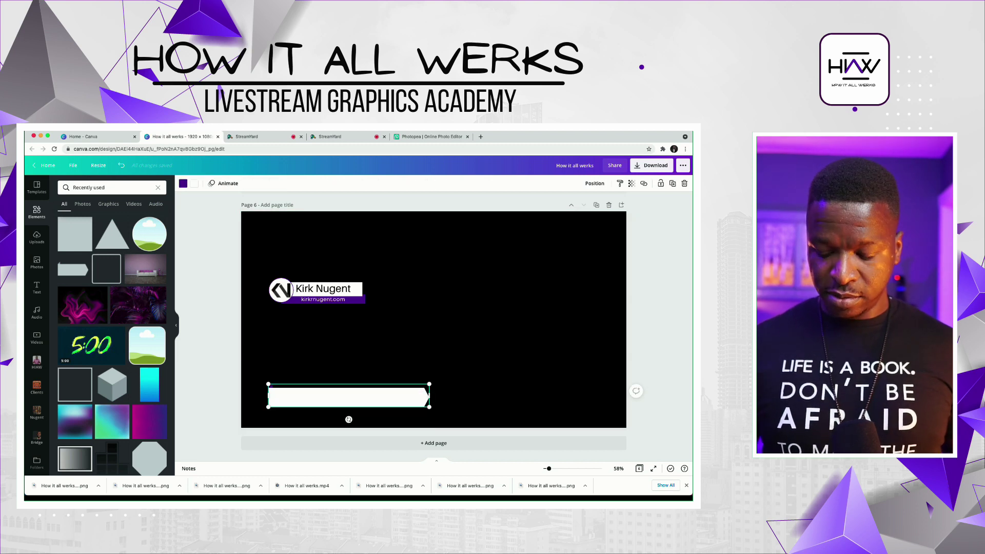
{"action": "key", "text": "super+z"}
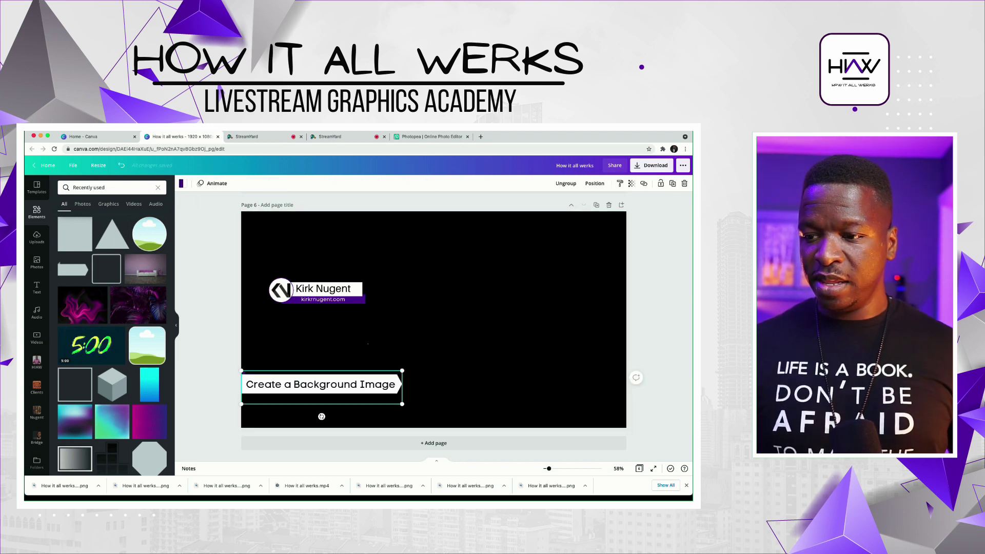
Step: Delete the name tag graphic from page 6 so only the "Create a Background Image" banner is left
{"action": "left_click", "coordinate": [367, 344]}
{"action": "left_click", "coordinate": [318, 292]}
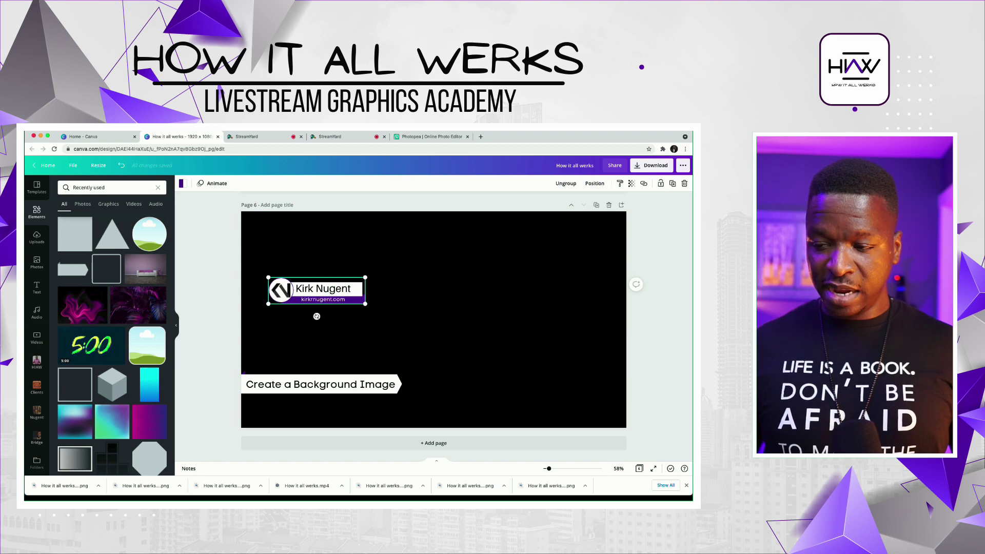
{"action": "key", "text": "Delete"}
{"action": "left_click", "coordinate": [380, 313]}
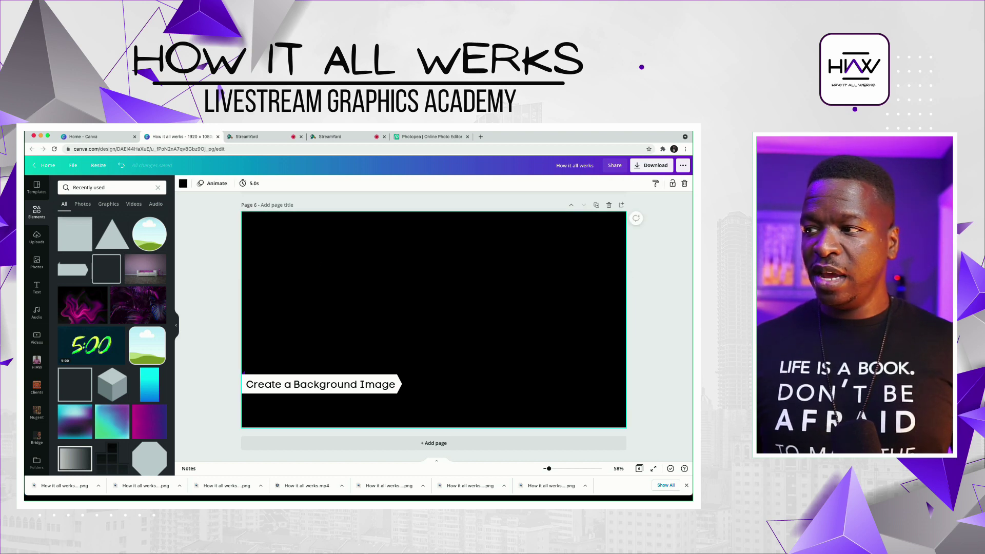
Step: Download only page 6 as a PNG with a transparent background and dismiss the saved-design message
{"action": "left_click", "coordinate": [651, 165]}
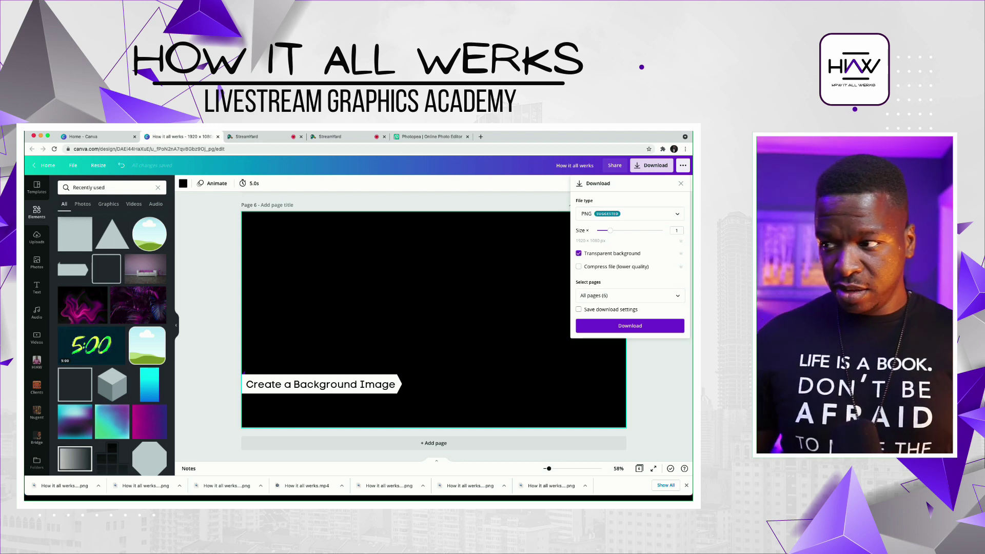
{"action": "left_click", "coordinate": [604, 294]}
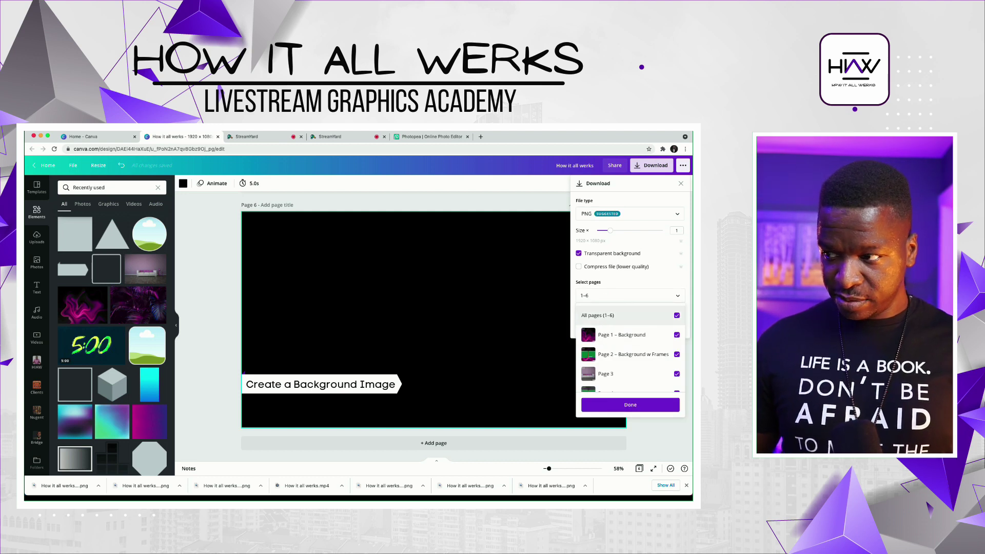
{"action": "scroll", "coordinate": [630, 349], "scroll_direction": "down", "scroll_amount": 2}
{"action": "left_click", "coordinate": [615, 379]}
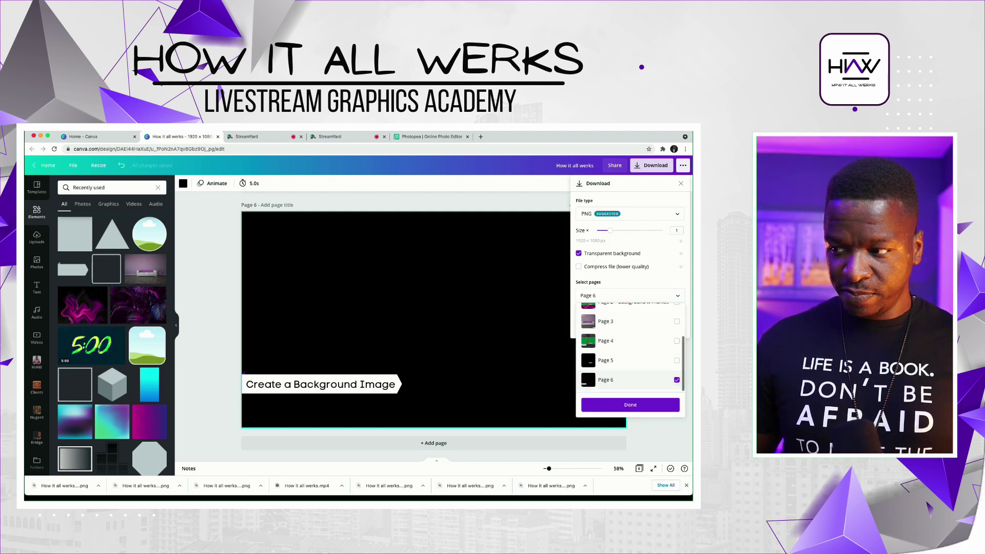
{"action": "left_click", "coordinate": [630, 405]}
{"action": "left_click", "coordinate": [602, 328]}
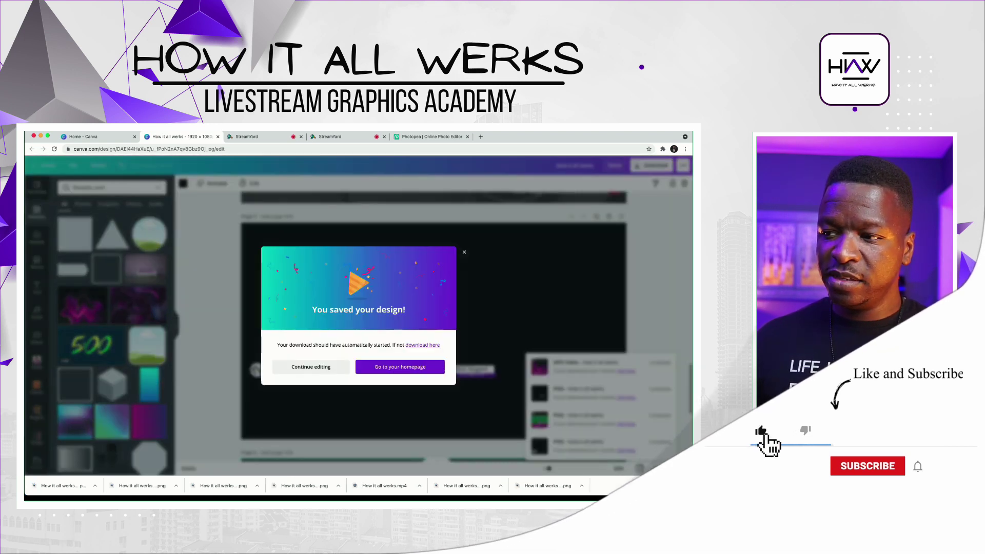
{"action": "key", "text": "Escape"}
Step: Download only page 2, "Background w Frames", as a PNG without a transparent background
{"action": "scroll", "coordinate": [433, 327], "scroll_direction": "up", "scroll_amount": 2}
{"action": "scroll", "coordinate": [433, 326], "scroll_direction": "up", "scroll_amount": 4}
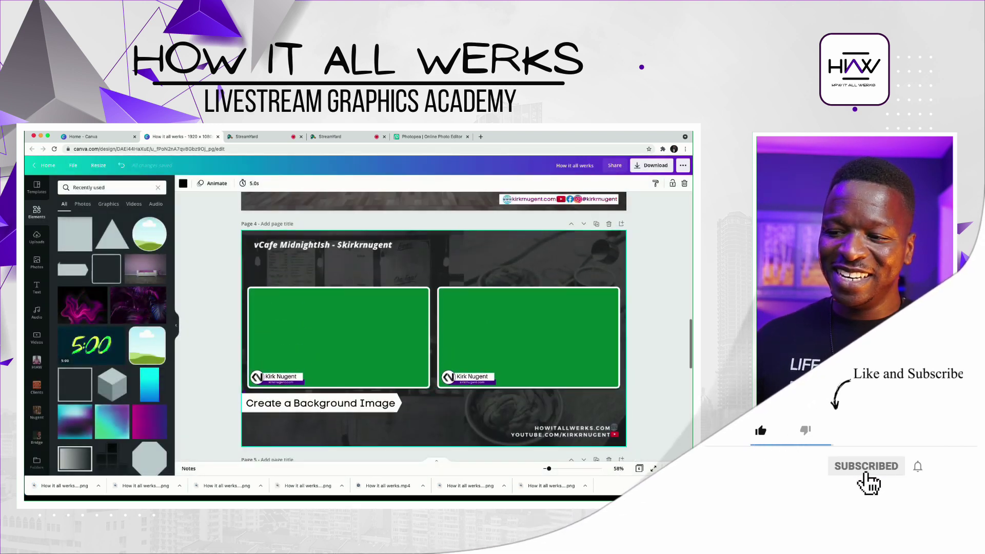
{"action": "scroll", "coordinate": [434, 326], "scroll_direction": "down", "scroll_amount": 1}
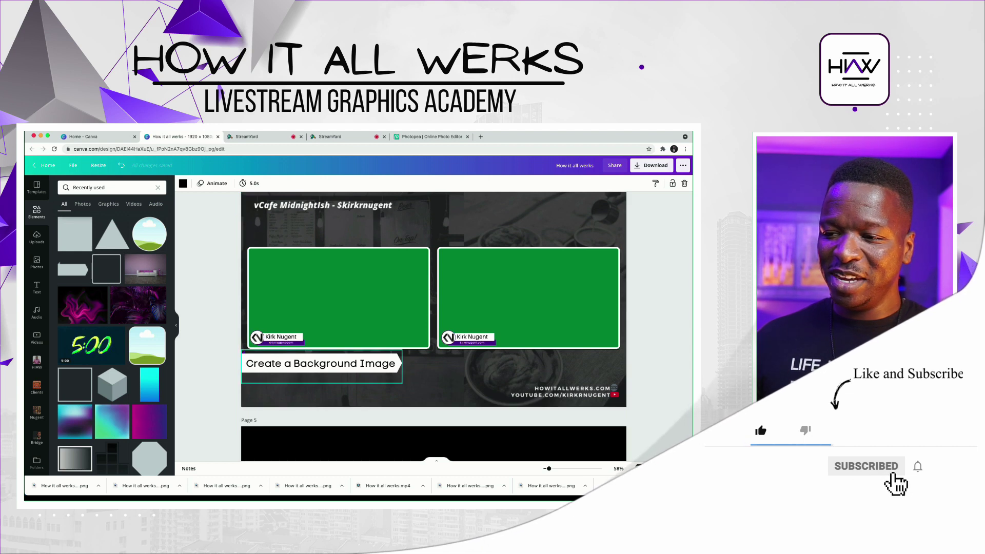
{"action": "scroll", "coordinate": [433, 327], "scroll_direction": "up", "scroll_amount": 8}
{"action": "scroll", "coordinate": [434, 326], "scroll_direction": "up", "scroll_amount": 3}
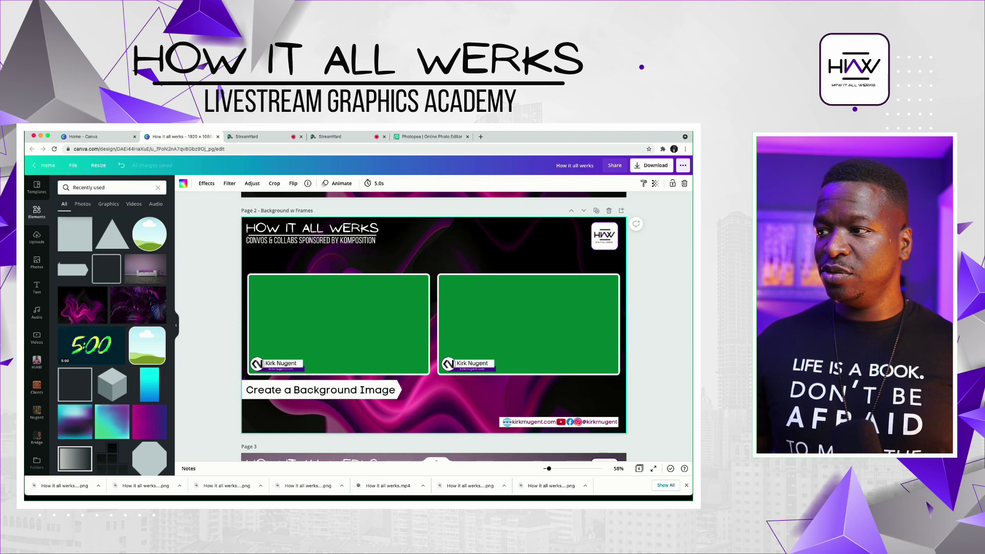
{"action": "left_click", "coordinate": [652, 166]}
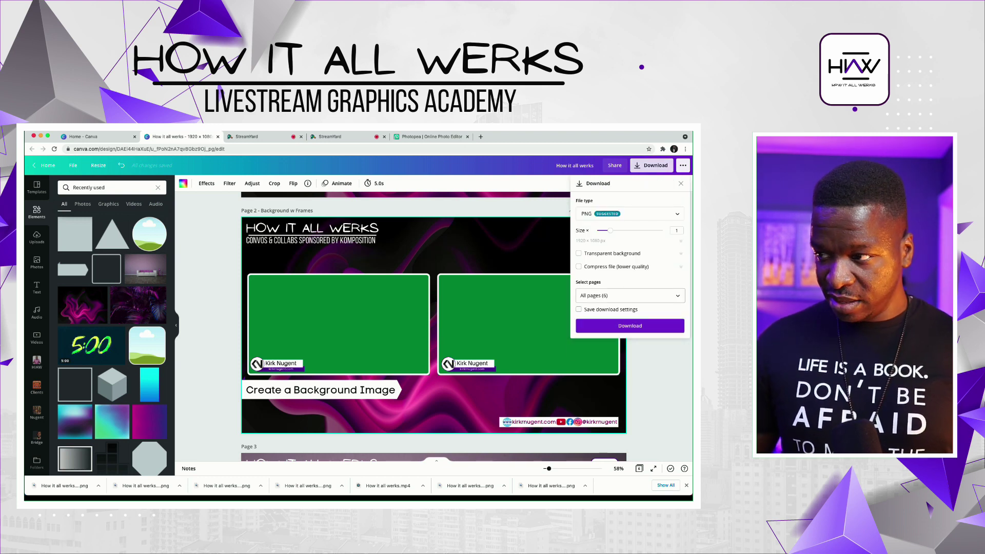
{"action": "left_click", "coordinate": [630, 296]}
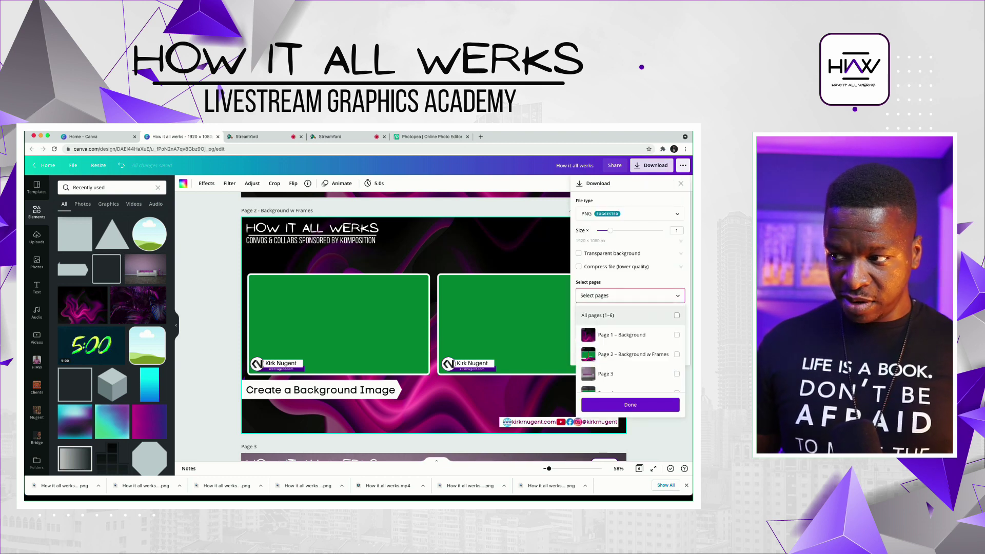
{"action": "left_click", "coordinate": [677, 354]}
{"action": "left_click", "coordinate": [630, 405]}
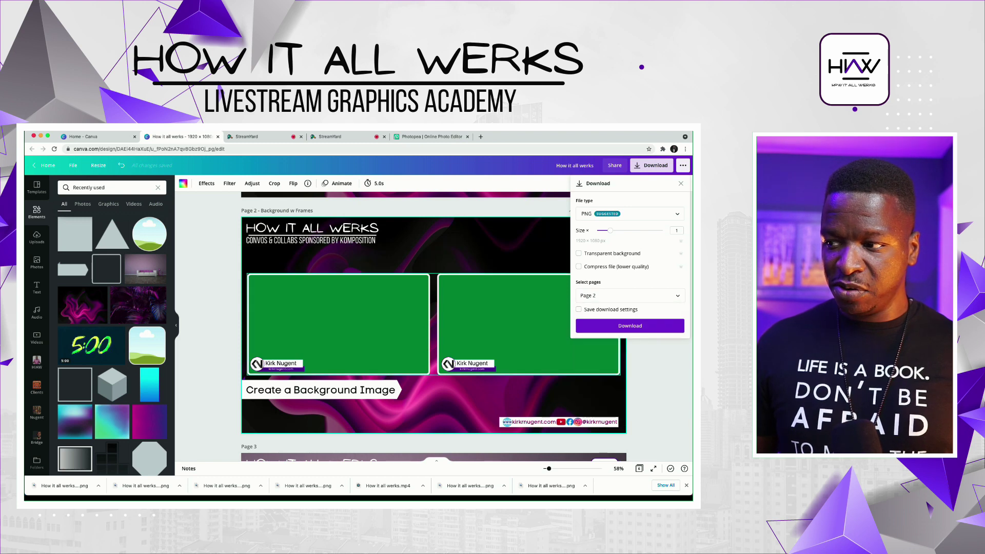
{"action": "left_click", "coordinate": [630, 325]}
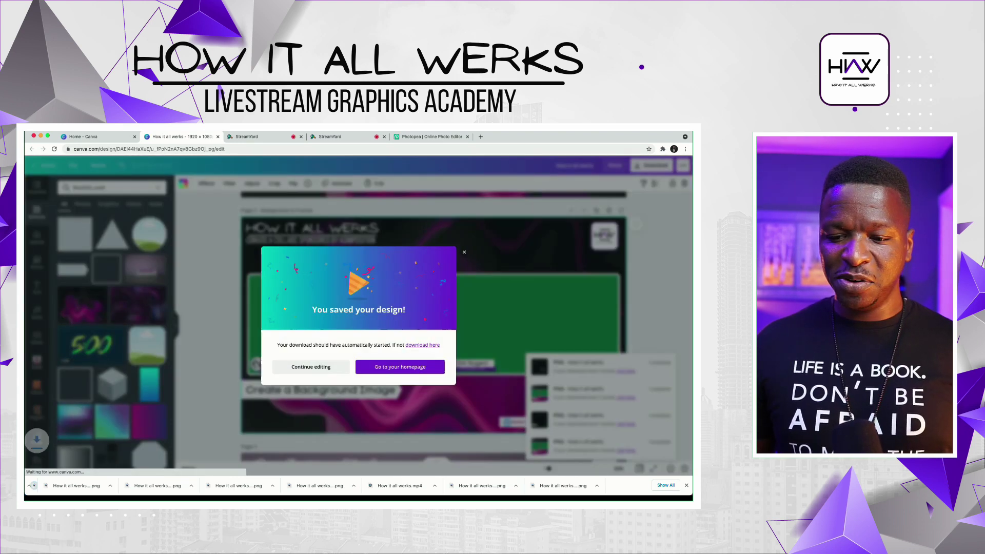
Step: Switch to Photopea and open "How it all werks (6).png" from the Downloads folder
{"action": "left_click", "coordinate": [432, 137]}
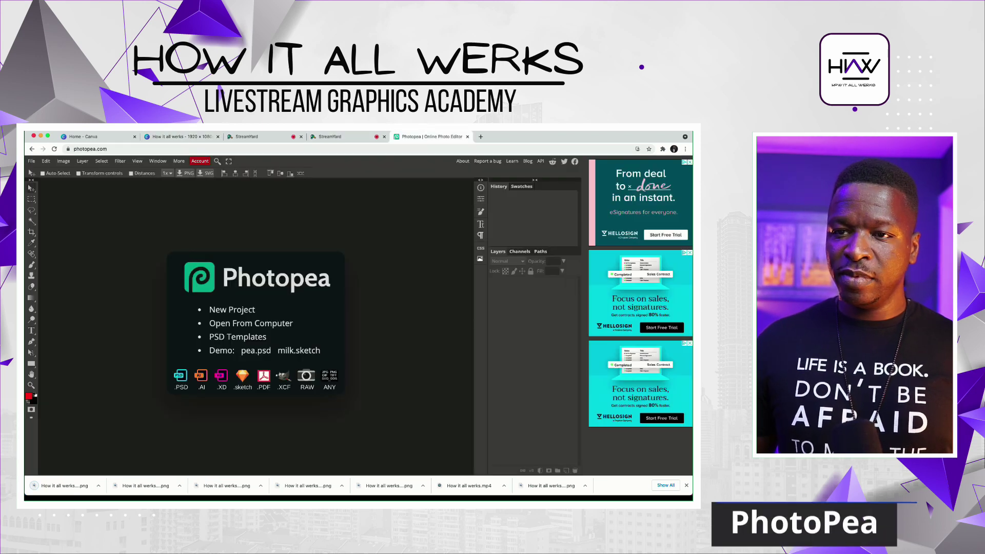
{"action": "left_click", "coordinate": [31, 161]}
{"action": "left_click", "coordinate": [41, 182]}
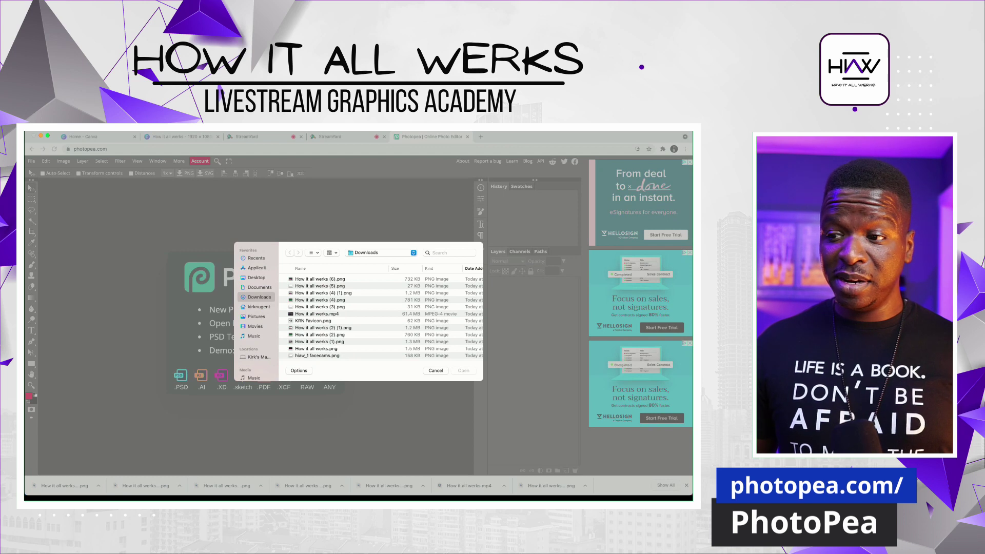
{"action": "left_click", "coordinate": [320, 279]}
{"action": "left_click", "coordinate": [464, 371]}
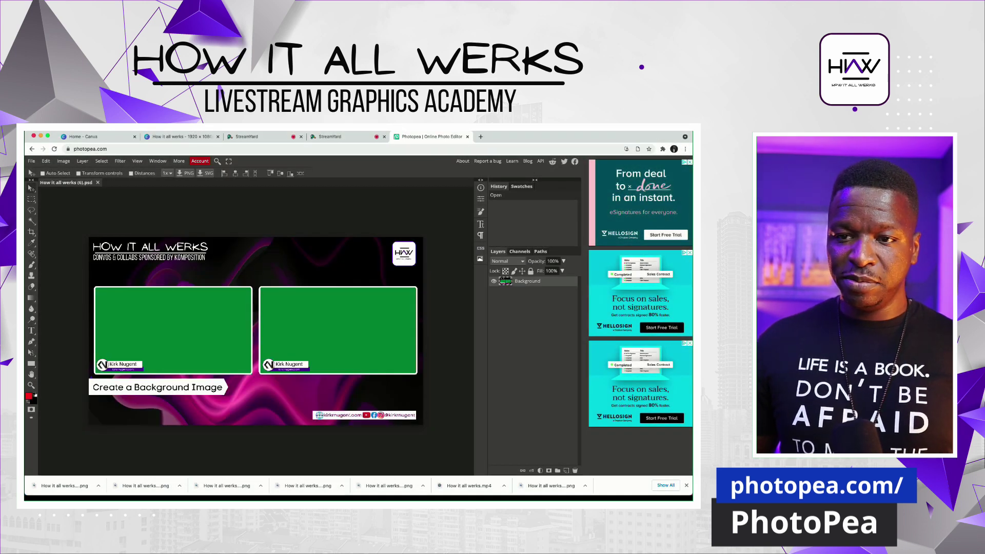
Step: Select the green area of each camera frame with the Magic Wand and delete it to make both frames transparent
{"action": "key", "text": "w"}
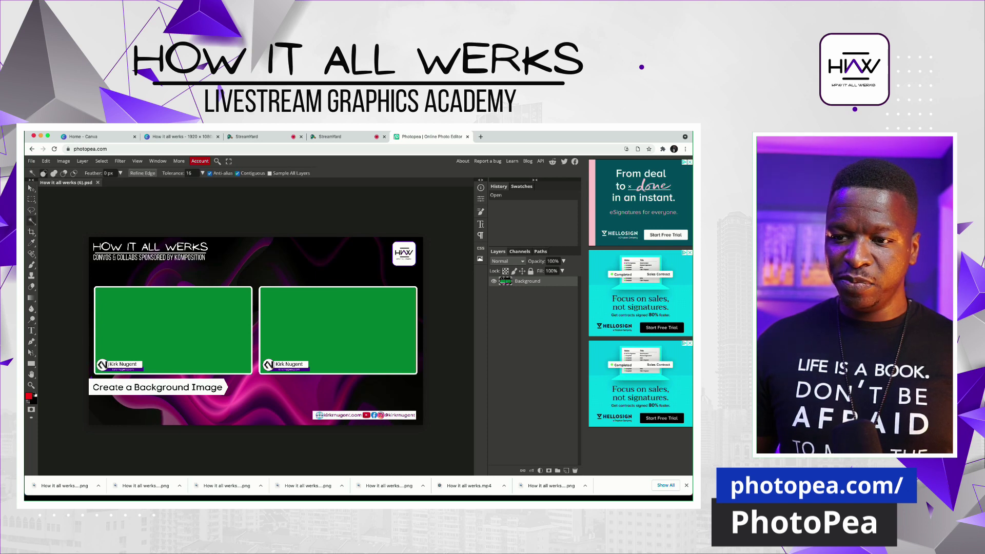
{"action": "left_click", "coordinate": [174, 329]}
{"action": "key", "text": "Delete"}
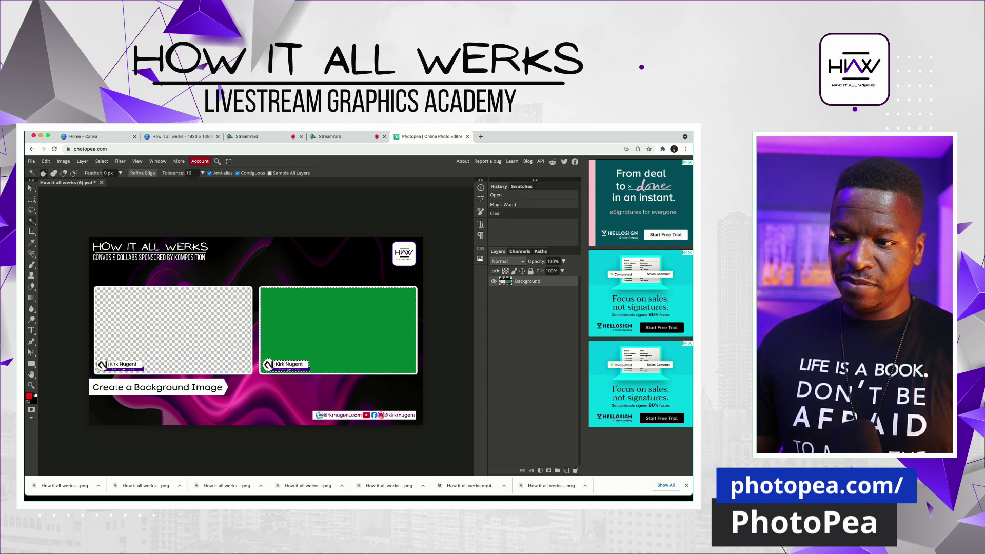
{"action": "left_click", "coordinate": [338, 329]}
{"action": "key", "text": "Delete"}
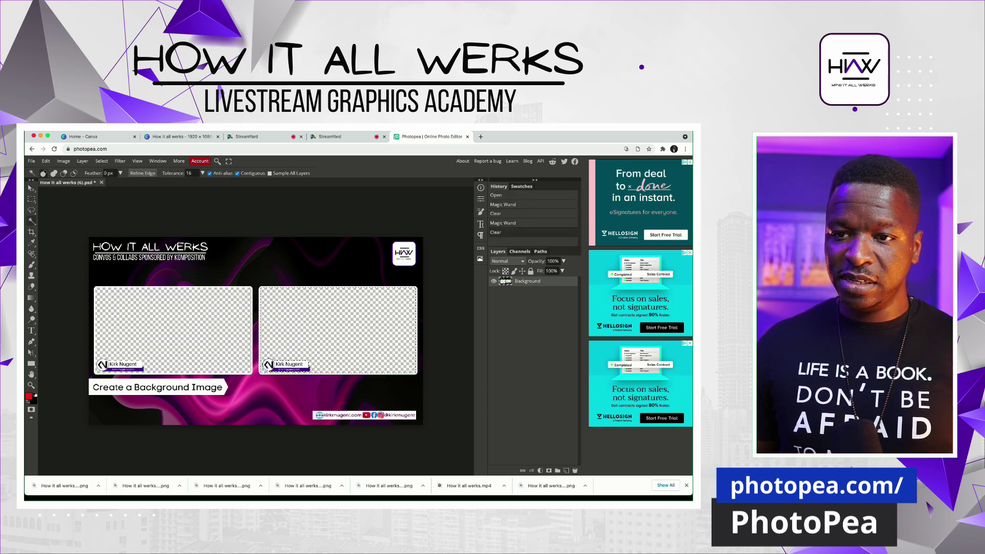
Step: Export the image as a PNG at 1920 x 1080 px and 100% quality
{"action": "left_click", "coordinate": [31, 161]}
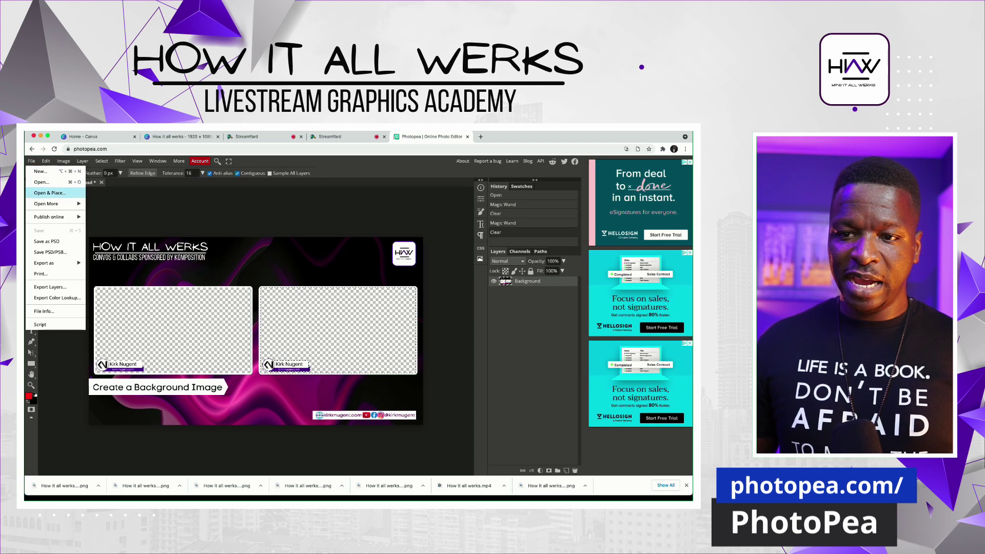
{"action": "mouse_move", "coordinate": [51, 263]}
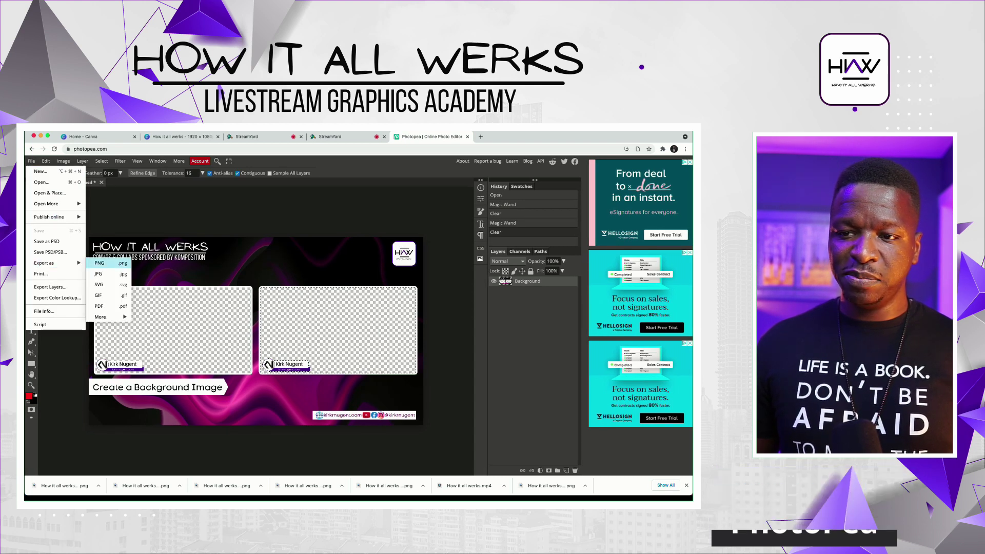
{"action": "left_click", "coordinate": [99, 263]}
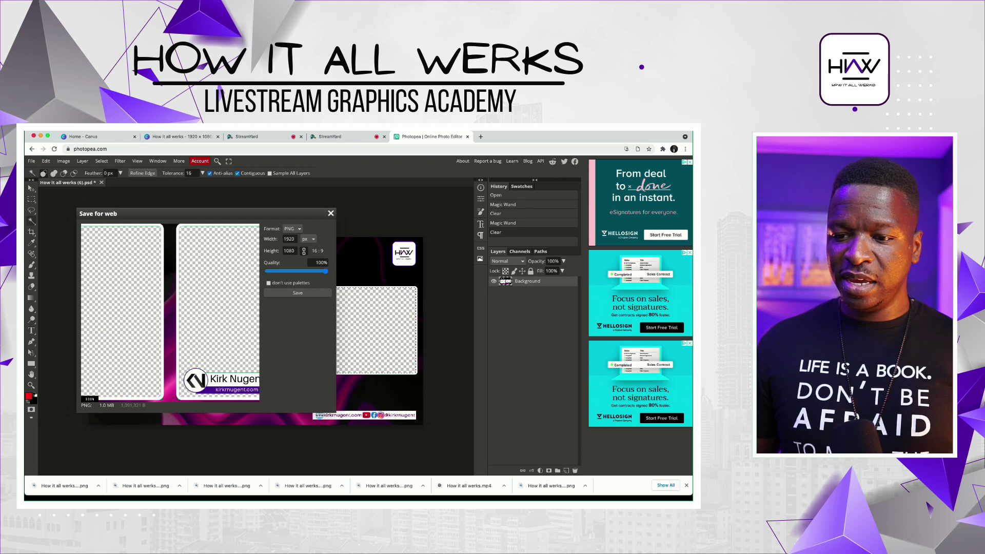
{"action": "left_click", "coordinate": [297, 293]}
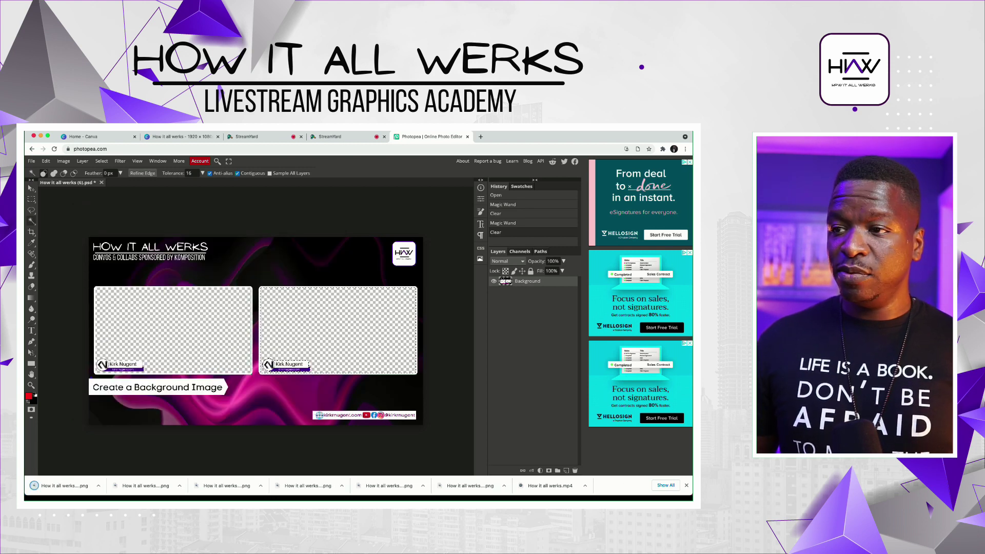
Step: Switch to StreamYard, upload "How it all werks (5).png" as an overlay and show it on the stage
{"action": "left_click", "coordinate": [251, 137]}
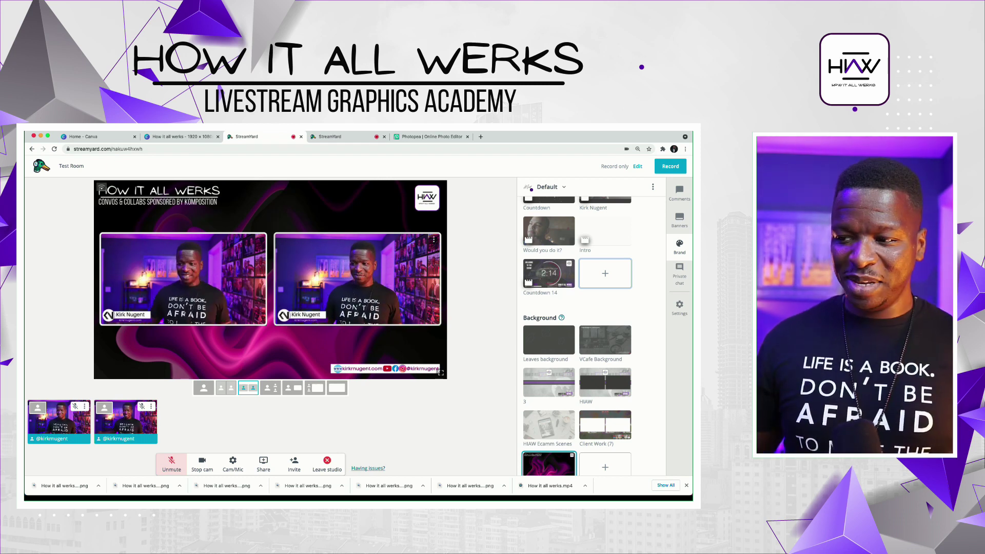
{"action": "scroll", "coordinate": [577, 334], "scroll_direction": "down", "scroll_amount": 3}
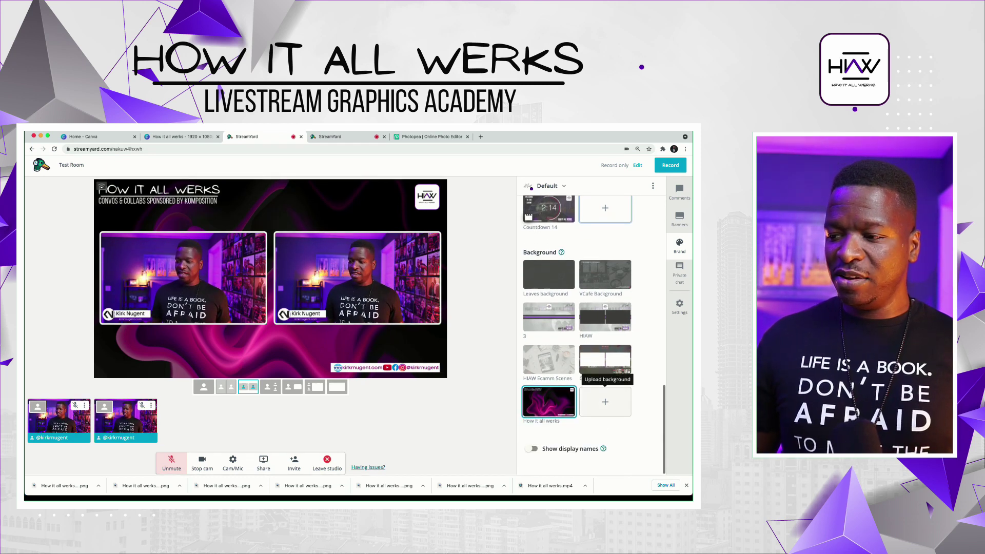
{"action": "scroll", "coordinate": [606, 359], "scroll_direction": "up", "scroll_amount": 5}
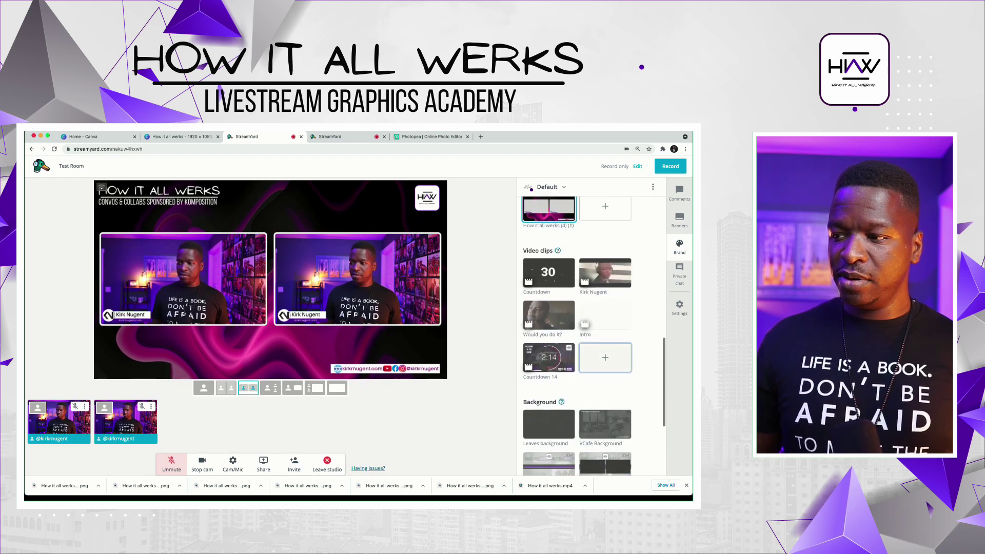
{"action": "scroll", "coordinate": [605, 358], "scroll_direction": "up", "scroll_amount": 3}
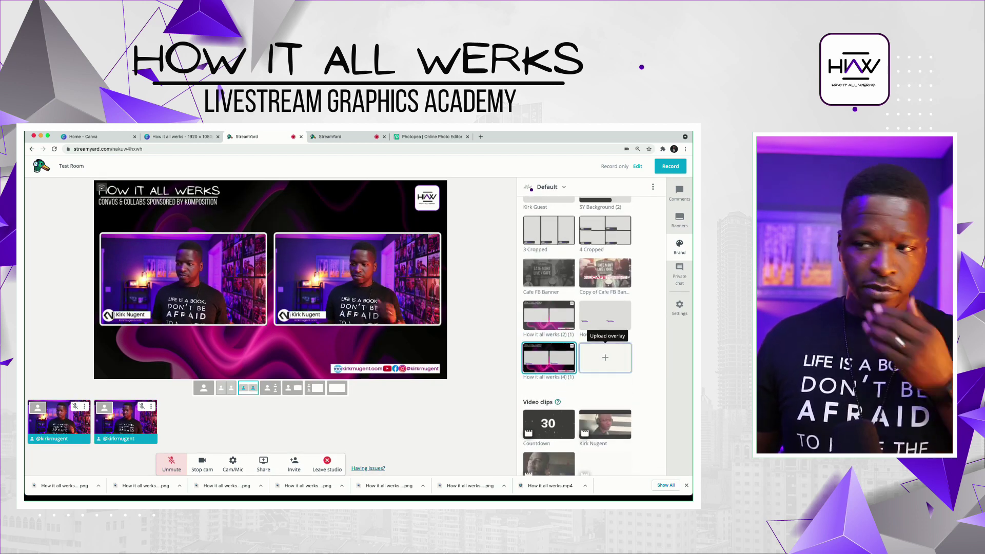
{"action": "left_click", "coordinate": [606, 357]}
{"action": "left_click", "coordinate": [320, 293]}
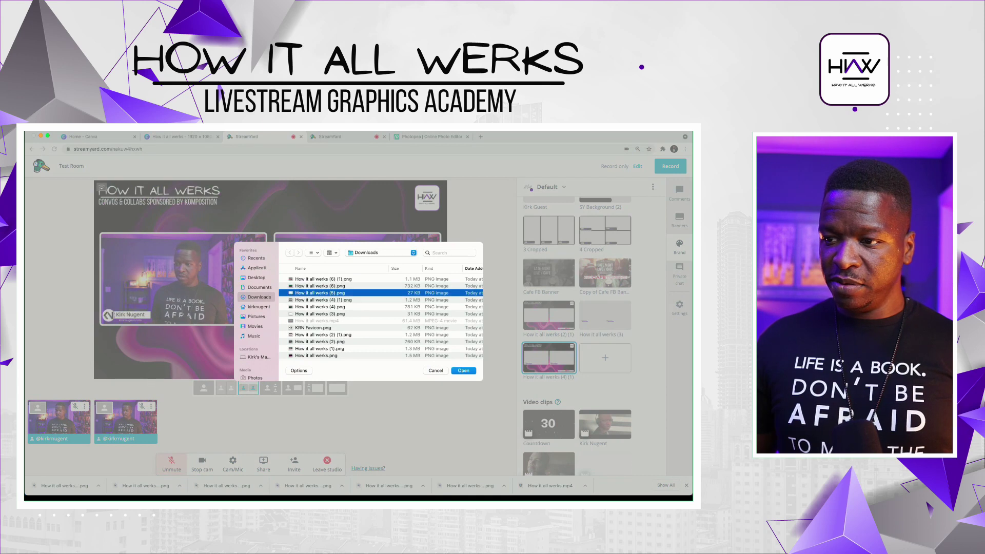
{"action": "key", "text": "space"}
{"action": "key", "text": "space"}
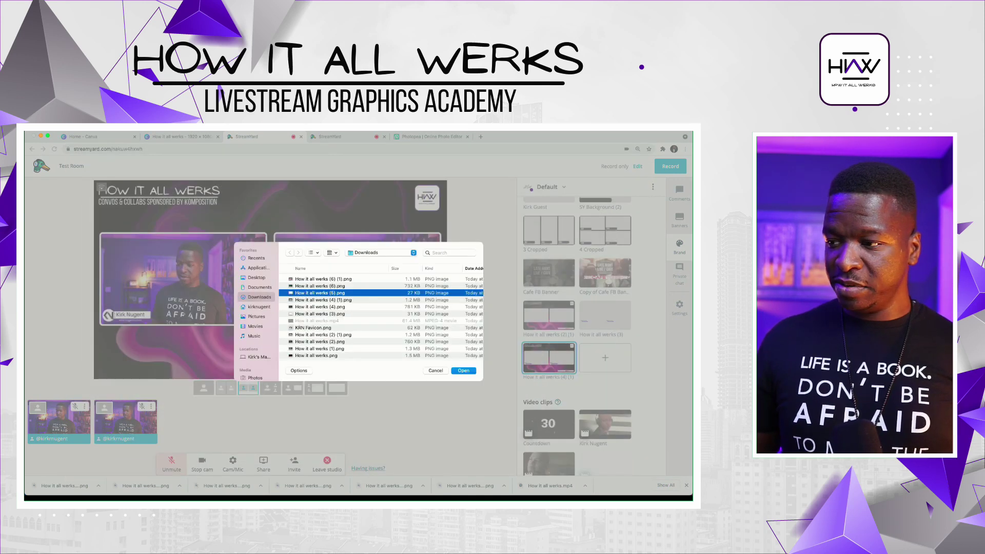
{"action": "key", "text": "Return"}
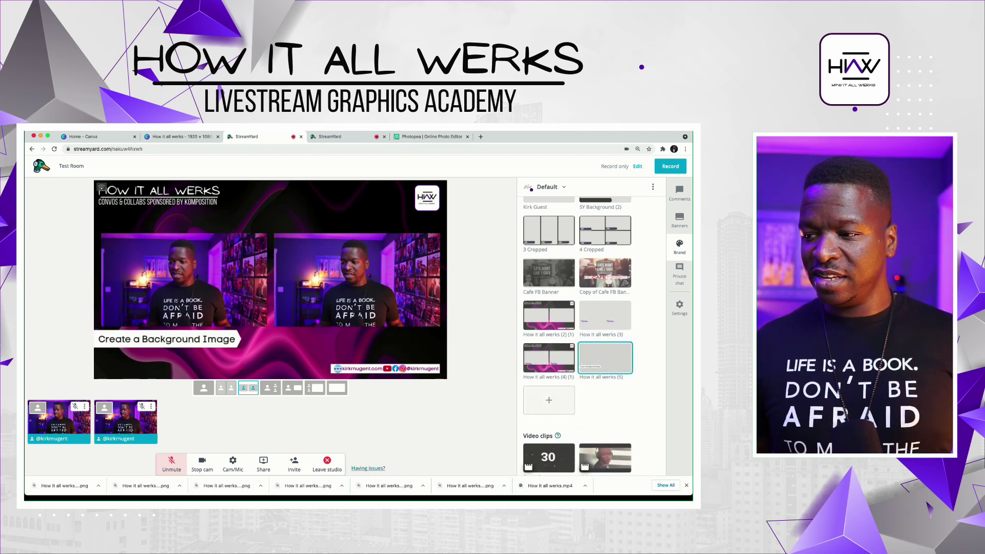
Step: Upload "How it all werks (6) (1).png" as another overlay and show it on the stage
{"action": "left_click", "coordinate": [549, 401]}
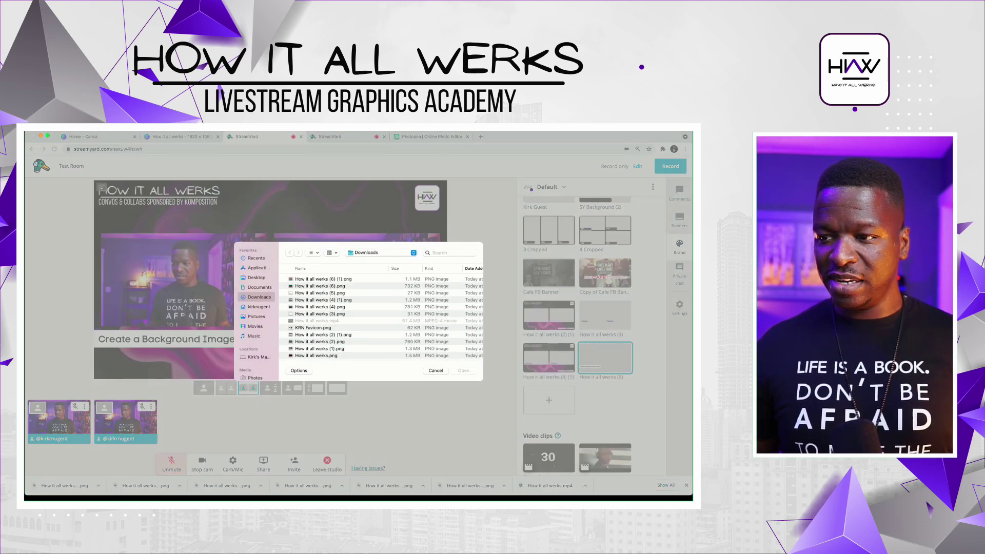
{"action": "left_click", "coordinate": [323, 279]}
{"action": "key", "text": "Return"}
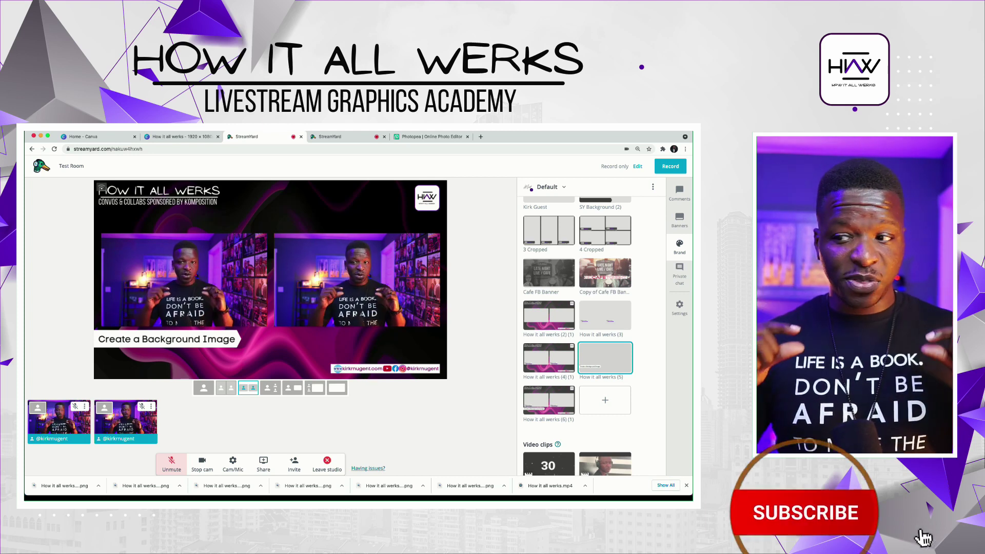
{"action": "left_click", "coordinate": [549, 401]}
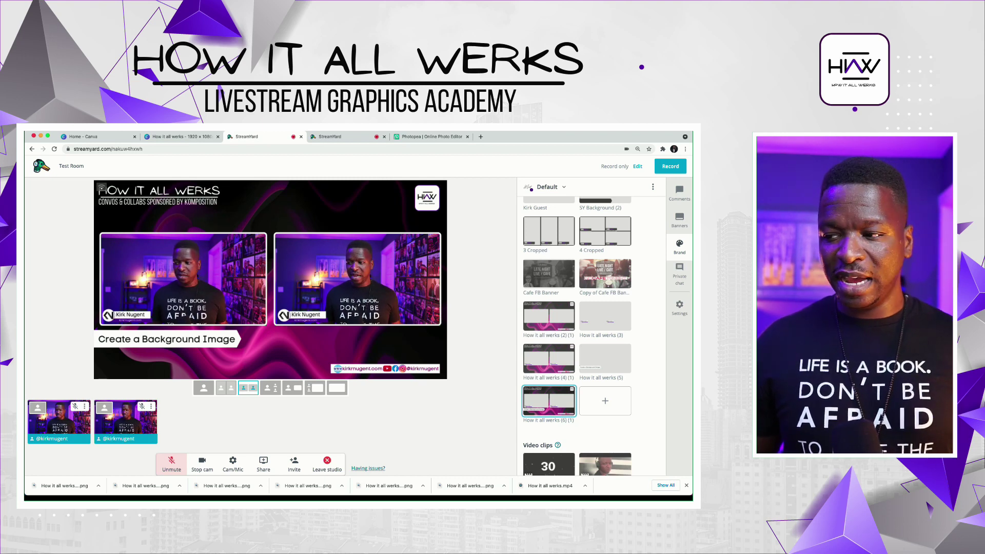
Step: Alternate the stage between overlays "How it all werks (4) (1)" and "(6) (1)", ending on "How it all werks (2) (1)"
{"action": "left_click", "coordinate": [549, 359]}
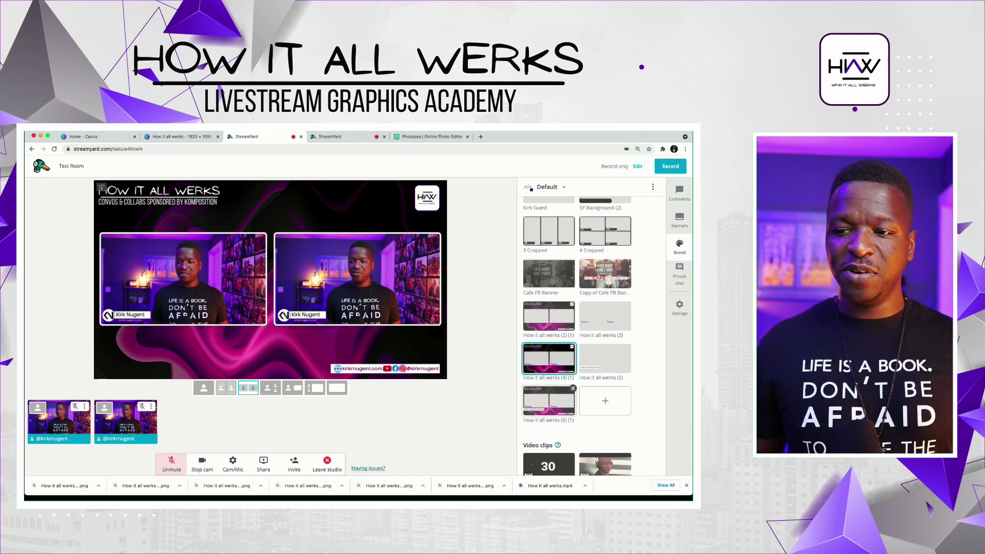
{"action": "left_click", "coordinate": [549, 401]}
{"action": "left_click", "coordinate": [549, 359]}
{"action": "left_click", "coordinate": [549, 316]}
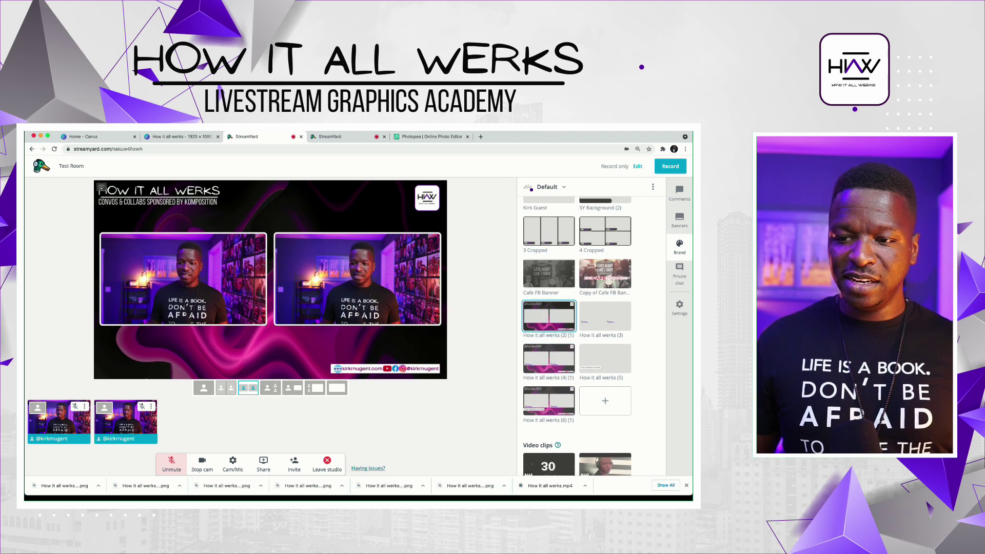